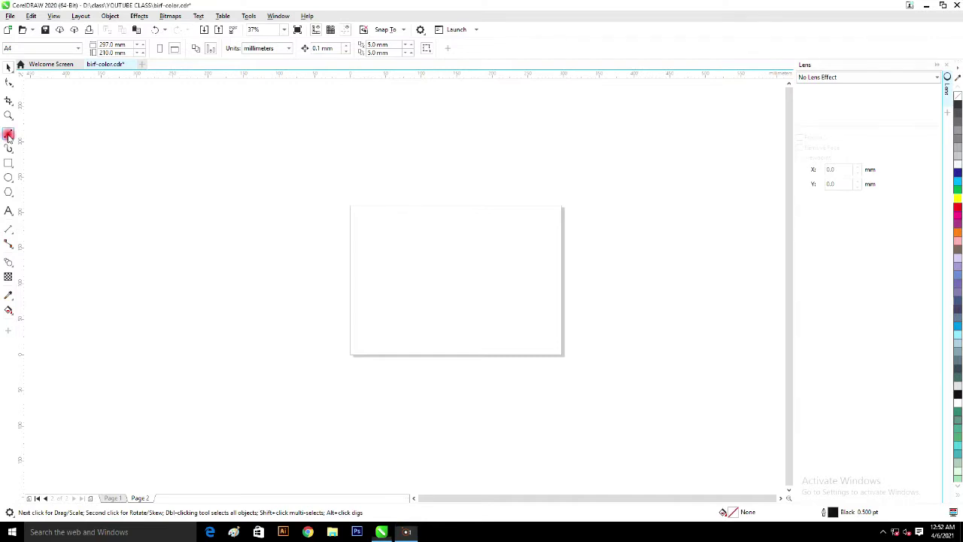
- Draw a rough swan outline from straight Bézier segments on the page, covering head, neck, body and jagged tail feathers
{"action": "left_click", "coordinate": [8, 134]}
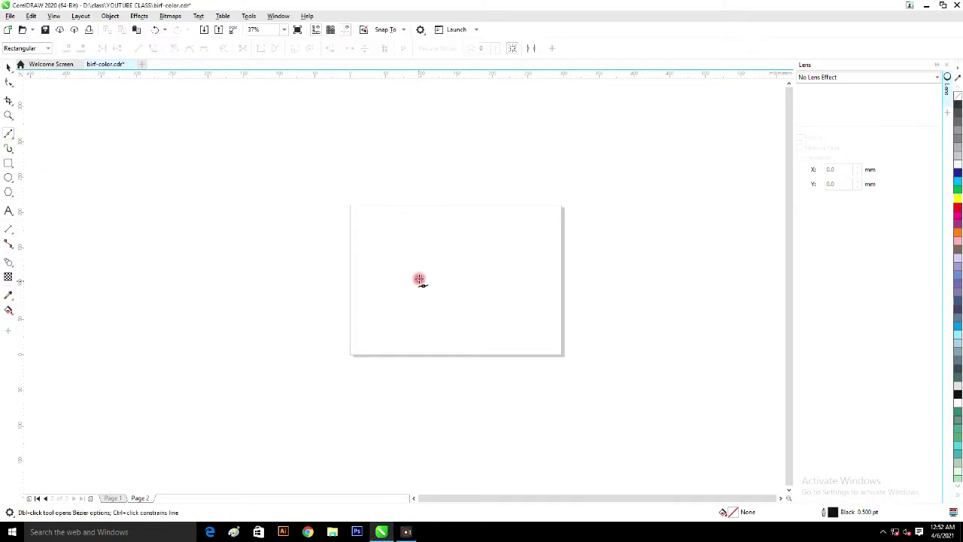
{"action": "left_click", "coordinate": [408, 235]}
{"action": "left_click", "coordinate": [428, 229]}
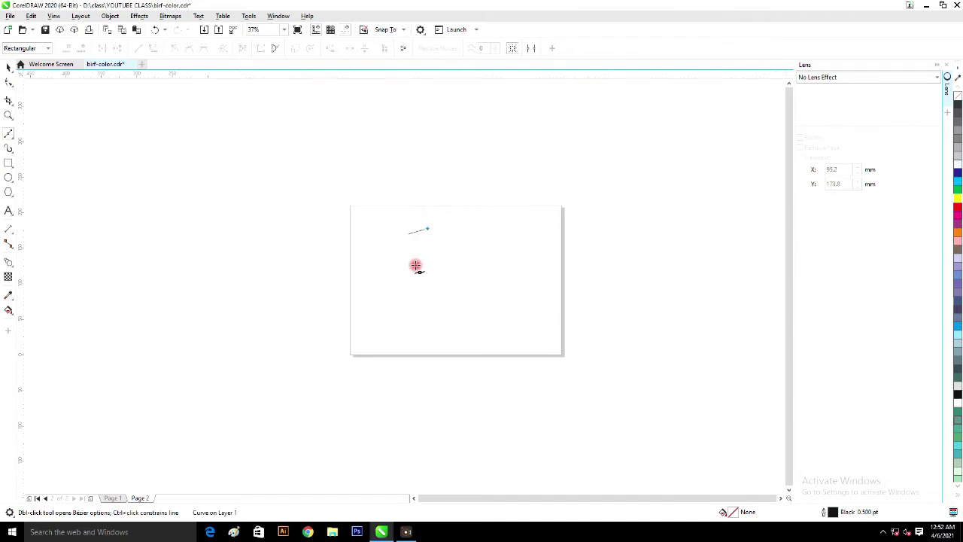
{"action": "left_click", "coordinate": [407, 274]}
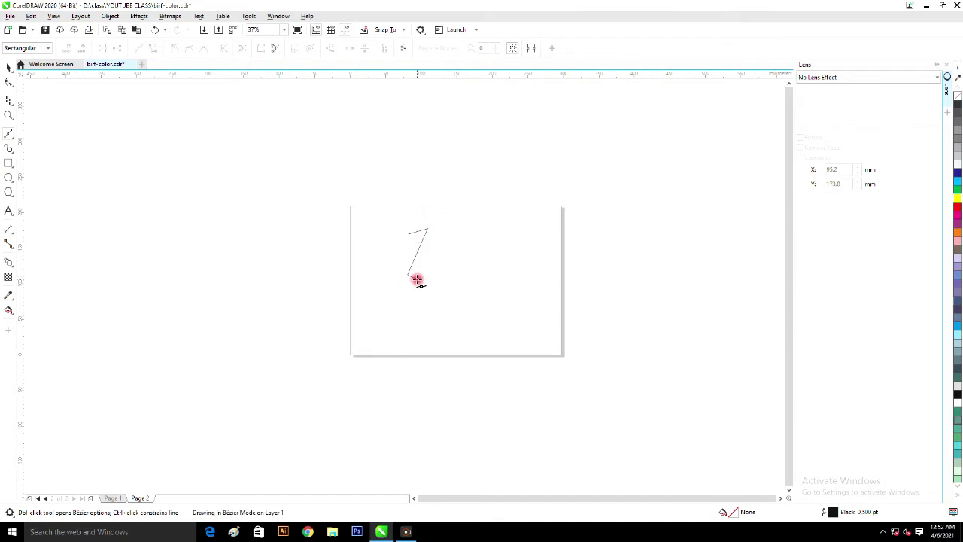
{"action": "double_click", "coordinate": [417, 280]}
{"action": "left_click", "coordinate": [486, 238]}
{"action": "left_click", "coordinate": [487, 238]}
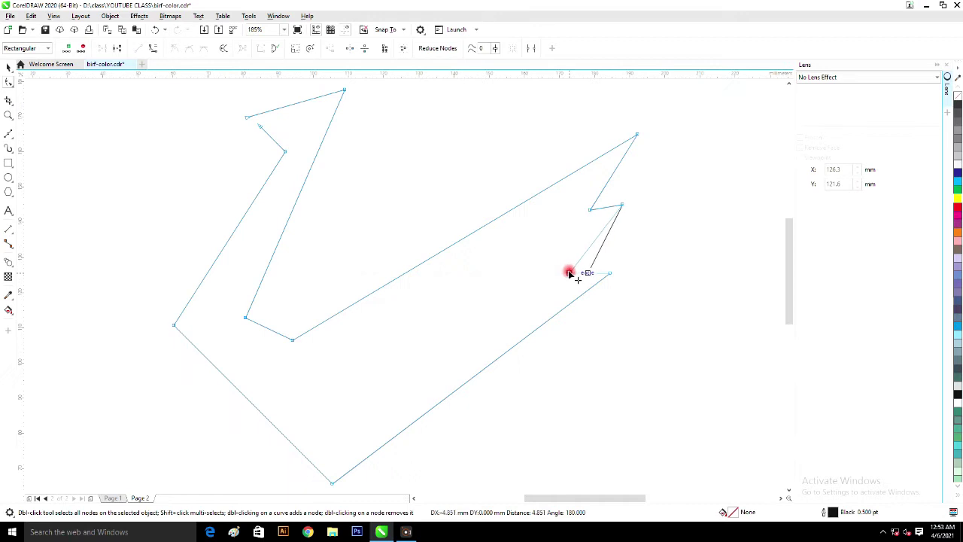
- Reposition the inner lower feather node, then shift all the tail feather nodes together slightly lower and outward
{"action": "mouse_move", "coordinate": [569, 274]}
{"action": "left_mouse_down"}
{"action": "mouse_move", "coordinate": [604, 265]}
{"action": "mouse_move", "coordinate": [564, 270]}
{"action": "left_mouse_up"}
{"action": "left_click_drag", "start_coordinate": [515, 91], "coordinate": [675, 325]}
{"action": "left_click_drag", "start_coordinate": [639, 138], "coordinate": [634, 200]}
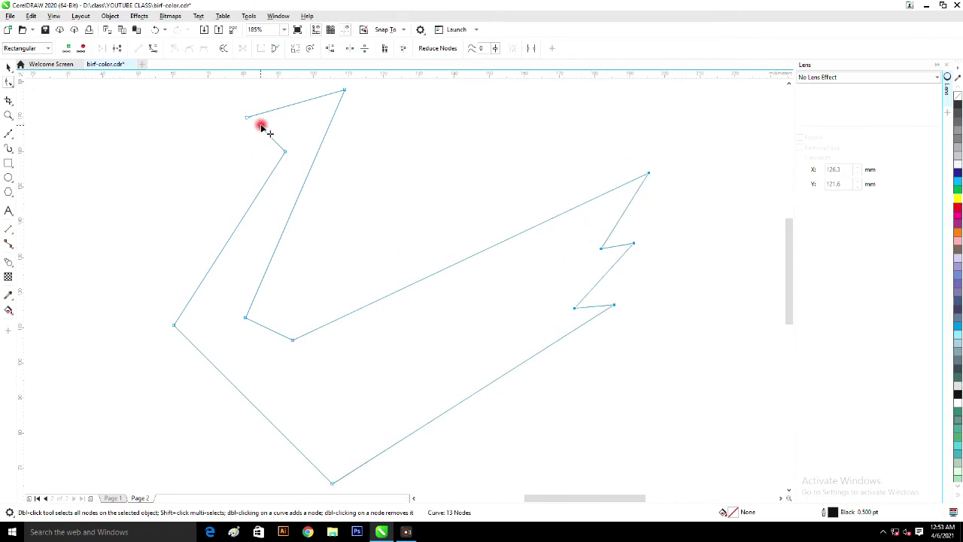
- Close the swan outline by joining its open end to the start node at the beak, and fine-tune the throat node
{"action": "mouse_move", "coordinate": [260, 127]}
{"action": "left_mouse_down"}
{"action": "mouse_move", "coordinate": [247, 132]}
{"action": "mouse_move", "coordinate": [248, 118]}
{"action": "left_mouse_up"}
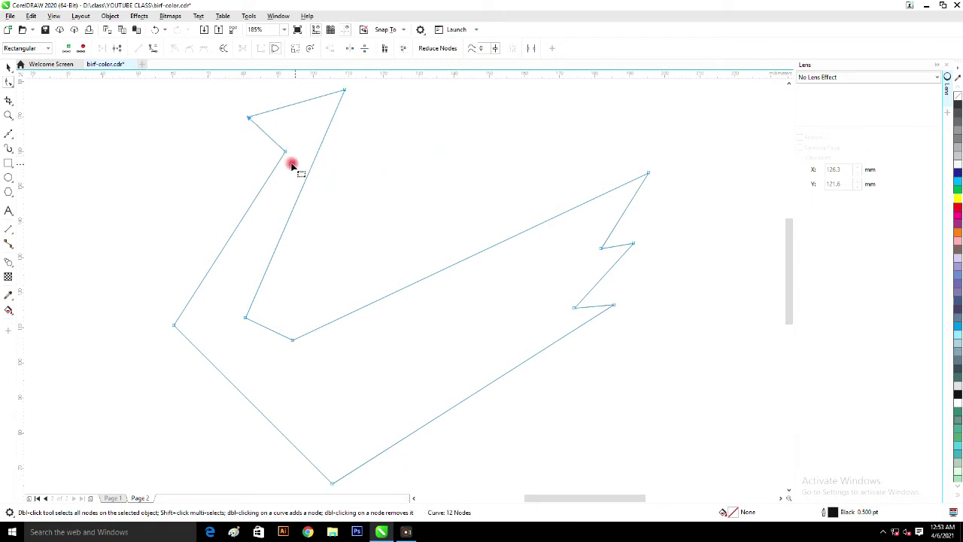
{"action": "left_click_drag", "start_coordinate": [285, 155], "coordinate": [287, 155]}
{"action": "scroll", "coordinate": [511, 205], "scroll_direction": "down", "scroll_amount": 2}
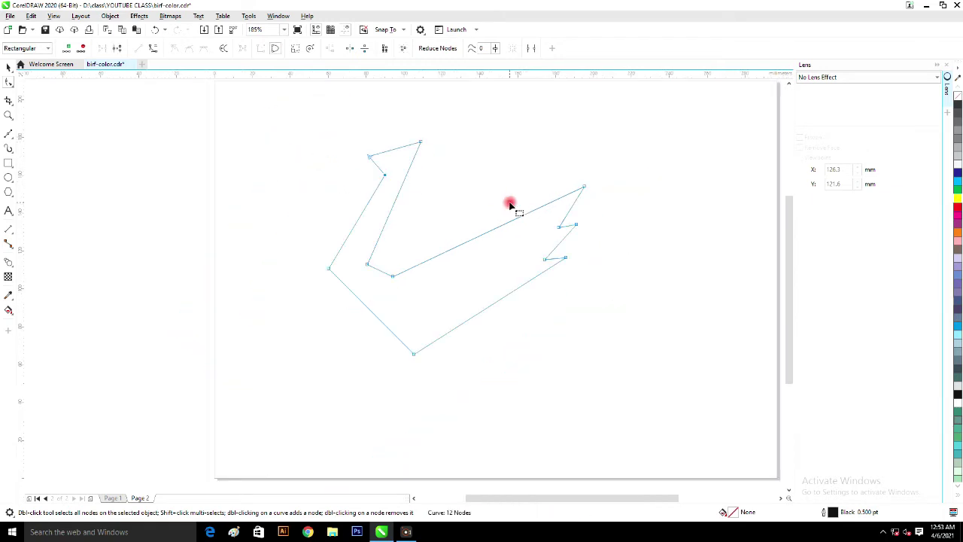
{"action": "key", "text": "space"}
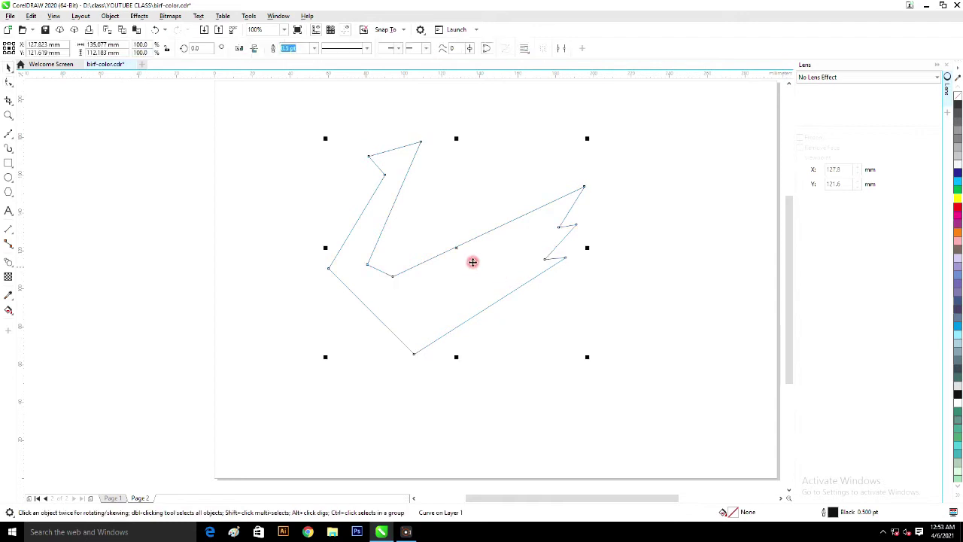
- Select all nodes of the swan outline and convert its straight segments to curves
{"action": "left_click", "coordinate": [9, 83]}
{"action": "left_click_drag", "start_coordinate": [282, 110], "coordinate": [637, 387]}
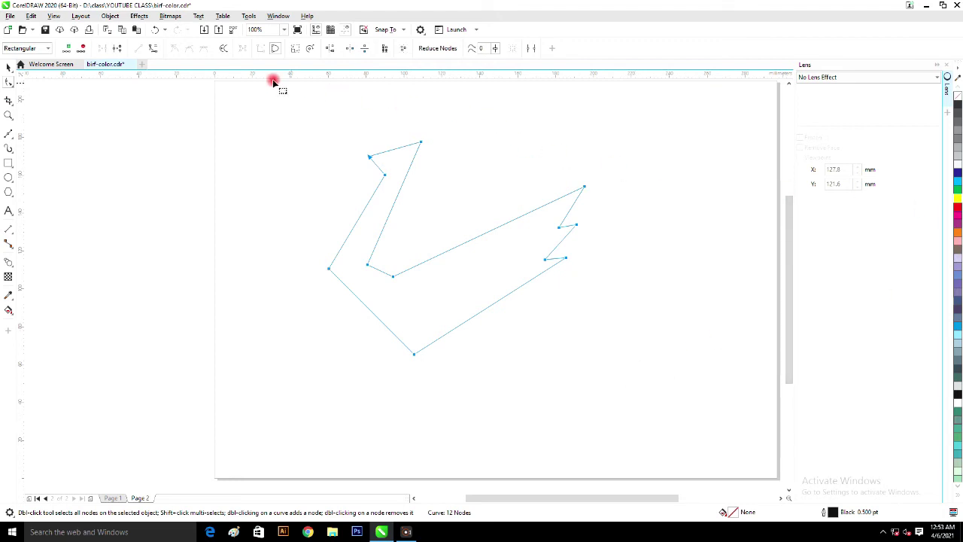
{"action": "left_click", "coordinate": [156, 48]}
{"action": "left_click", "coordinate": [529, 211]}
- Bend the head, back of the neck, neck base and upper back segments of the swan into rounded curves
{"action": "key", "text": "z"}
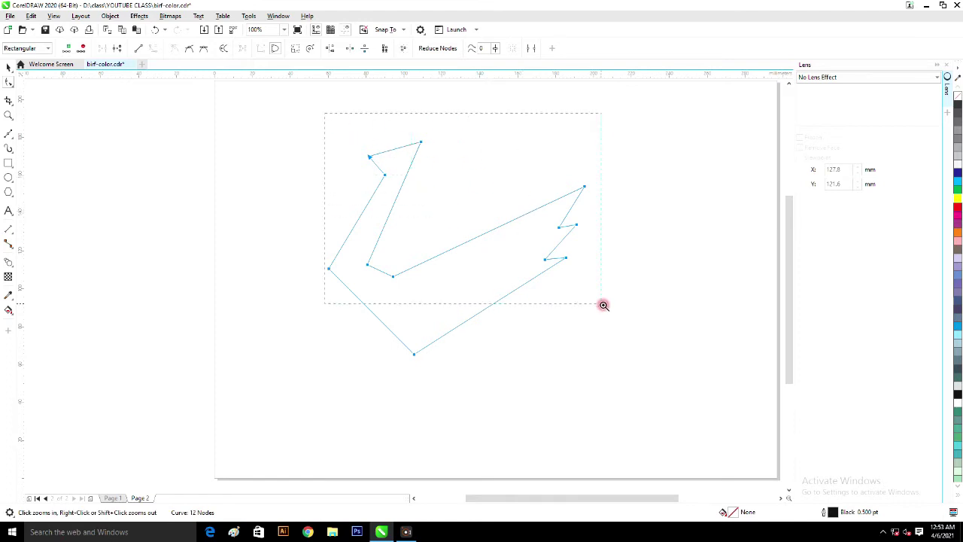
{"action": "left_click_drag", "start_coordinate": [599, 303], "coordinate": [595, 305]}
{"action": "left_click_drag", "start_coordinate": [247, 155], "coordinate": [242, 135]}
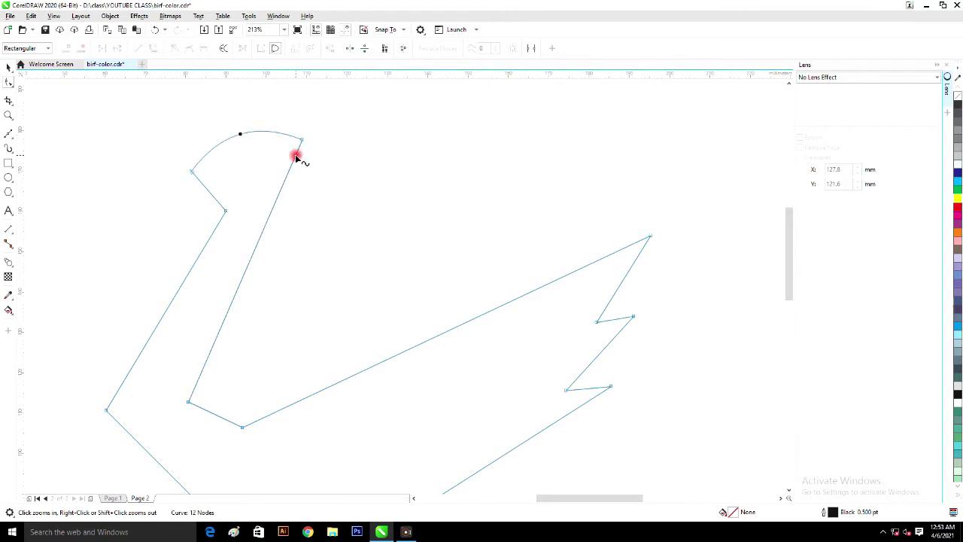
{"action": "left_click_drag", "start_coordinate": [298, 155], "coordinate": [307, 154]}
{"action": "left_click_drag", "start_coordinate": [308, 203], "coordinate": [309, 204]}
{"action": "left_click_drag", "start_coordinate": [217, 418], "coordinate": [216, 435]}
{"action": "left_click_drag", "start_coordinate": [298, 403], "coordinate": [287, 378]}
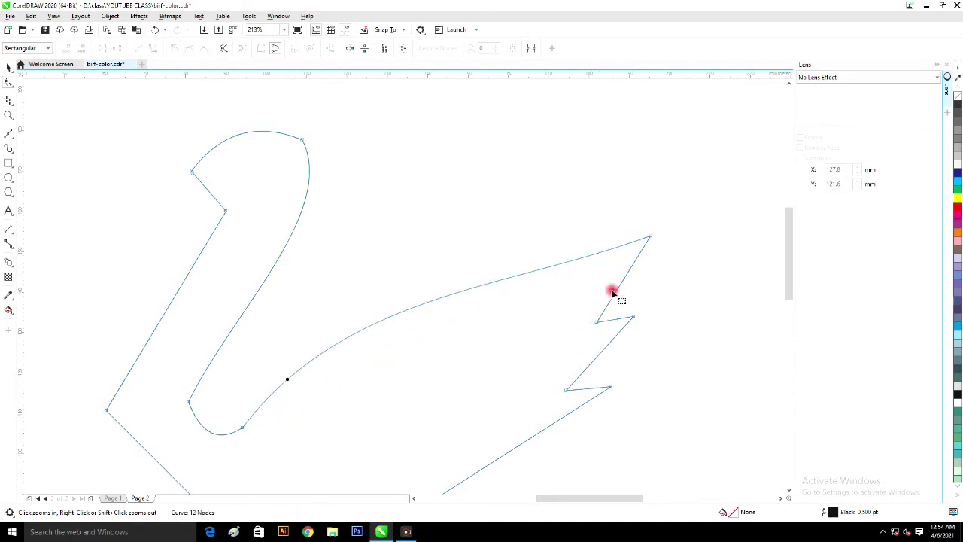
- Bend the segments between the swan's tail feather tips into curved feather shapes
{"action": "mouse_move", "coordinate": [624, 282]}
{"action": "left_mouse_down"}
{"action": "mouse_move", "coordinate": [630, 300]}
{"action": "mouse_move", "coordinate": [629, 291]}
{"action": "left_mouse_up"}
{"action": "left_click", "coordinate": [604, 329]}
{"action": "left_click_drag", "start_coordinate": [604, 325], "coordinate": [602, 328]}
- Curve the swan's belly and breast outward and shape the front of the neck into a gentle S-curve
{"action": "scroll", "coordinate": [604, 363], "scroll_direction": "down", "scroll_amount": 3}
{"action": "left_click_drag", "start_coordinate": [509, 407], "coordinate": [509, 442]}
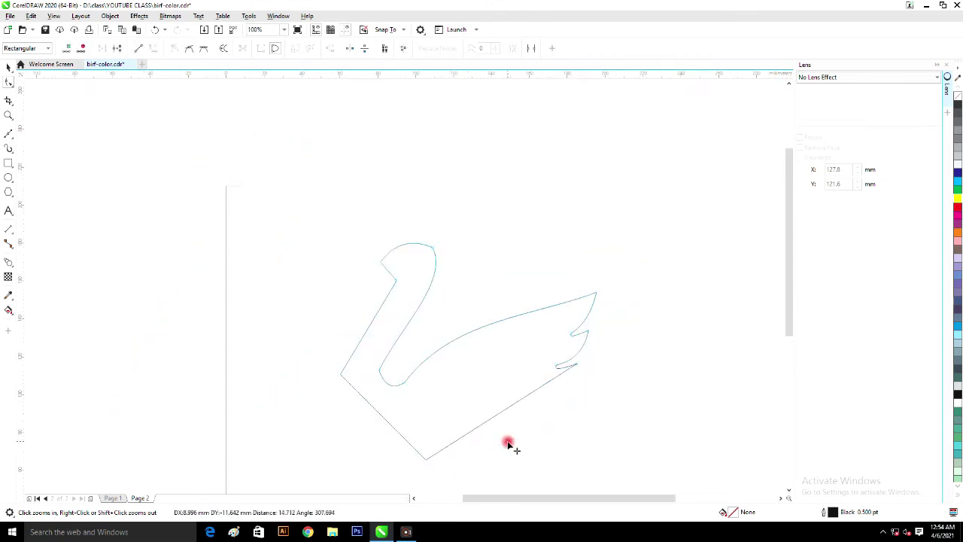
{"action": "left_click_drag", "start_coordinate": [383, 420], "coordinate": [365, 430]}
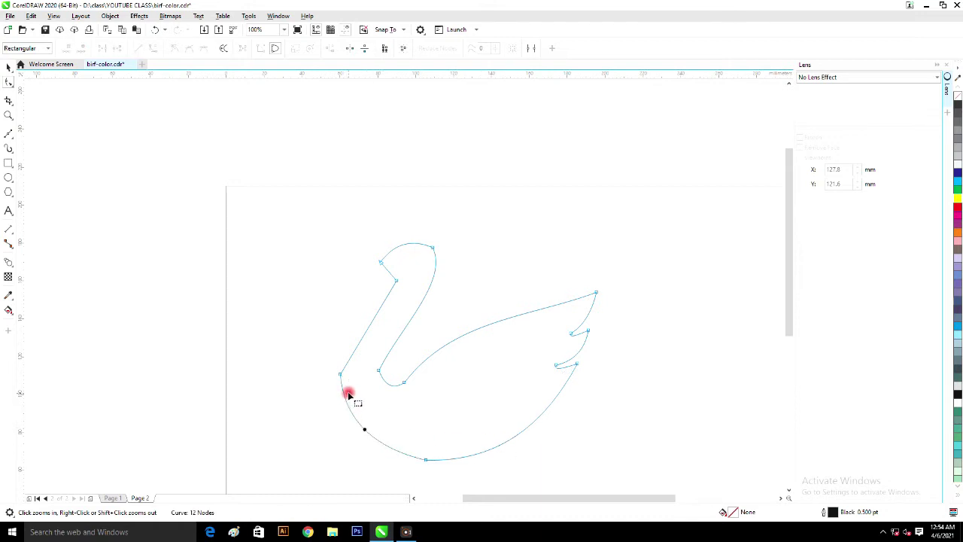
{"action": "left_click_drag", "start_coordinate": [352, 354], "coordinate": [358, 346]}
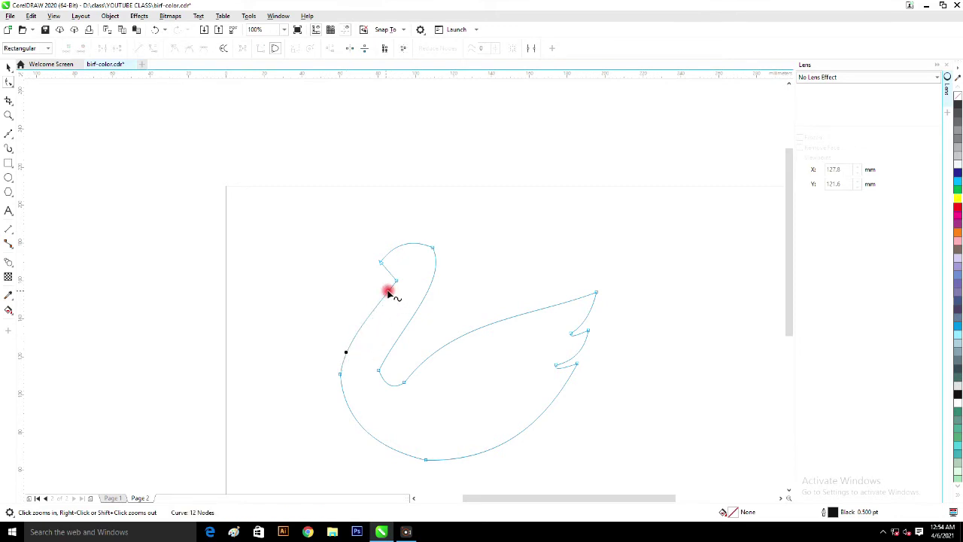
{"action": "left_click", "coordinate": [389, 289]}
{"action": "left_click_drag", "start_coordinate": [393, 289], "coordinate": [395, 291]}
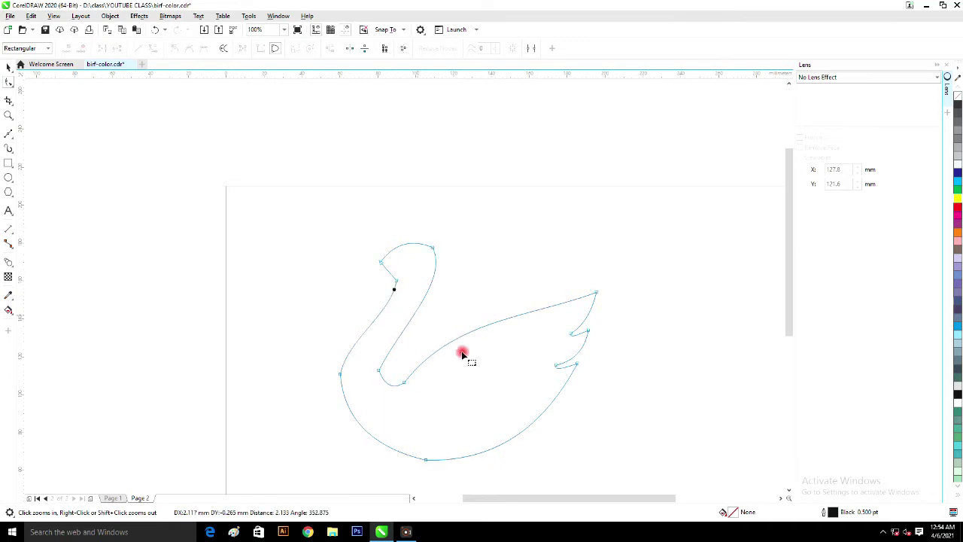
- Move the swan toward the page's upper-left corner and place a duplicate of it just outside the page's left edge
{"action": "right_click", "coordinate": [458, 350]}
{"action": "key", "text": "space"}
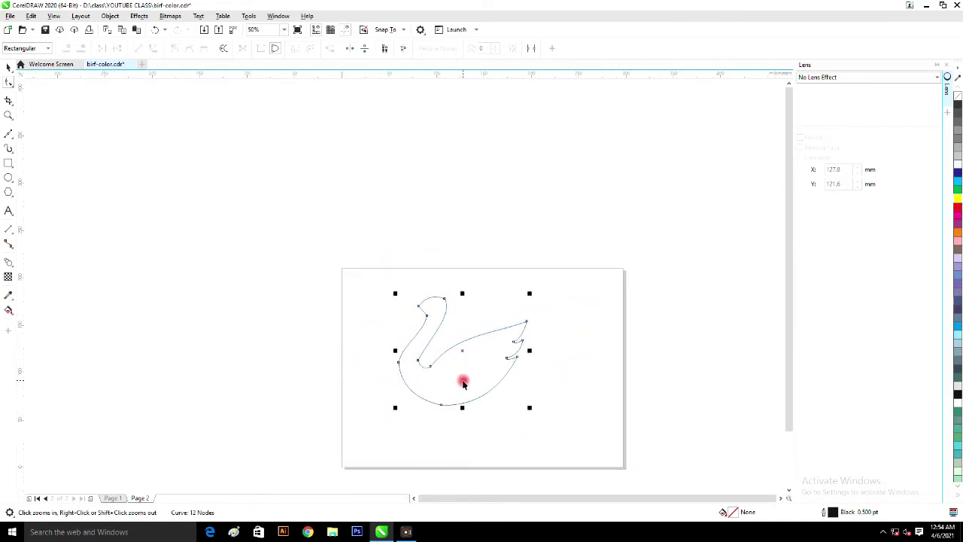
{"action": "left_click_drag", "start_coordinate": [460, 372], "coordinate": [413, 356]}
- Adjust both handles of the node at the back of the on-page swan's head to smooth the transition into the neck
{"action": "key", "text": "z"}
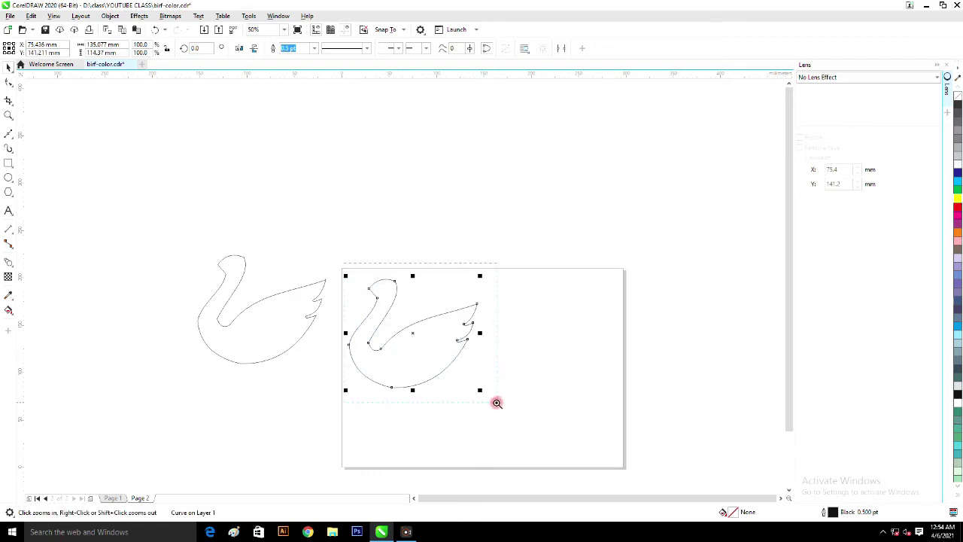
{"action": "key", "text": "shift+F2"}
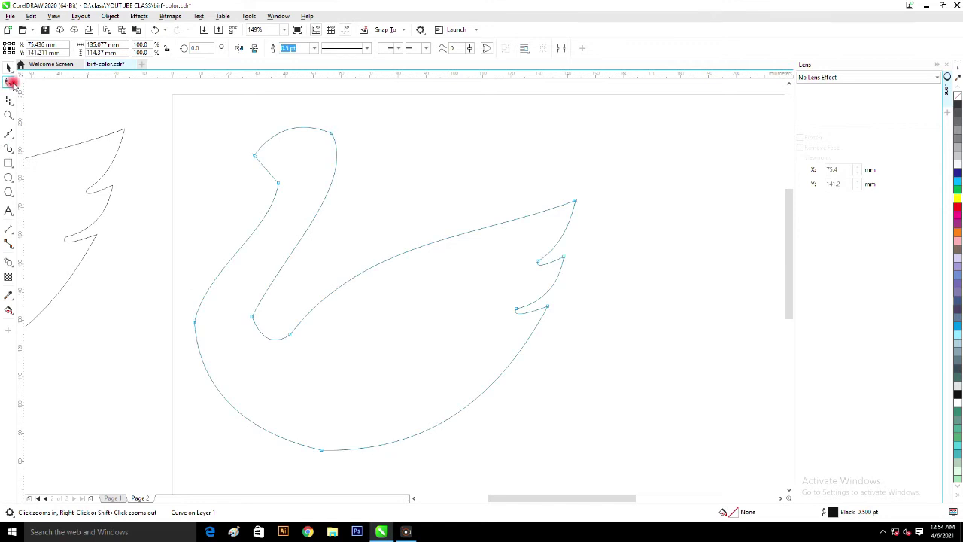
{"action": "left_click", "coordinate": [8, 83]}
{"action": "left_click", "coordinate": [332, 134]}
{"action": "key", "text": "z"}
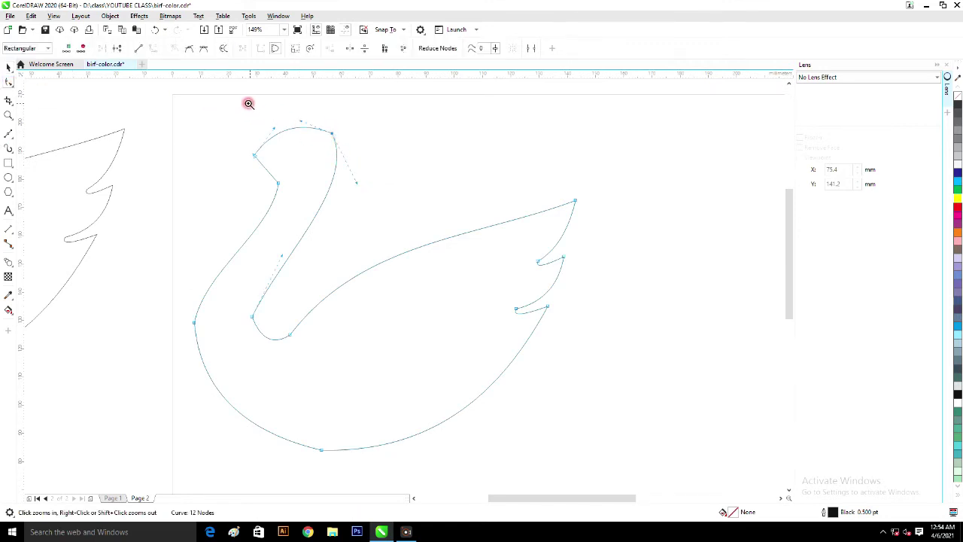
{"action": "left_click_drag", "start_coordinate": [310, 119], "coordinate": [371, 143]}
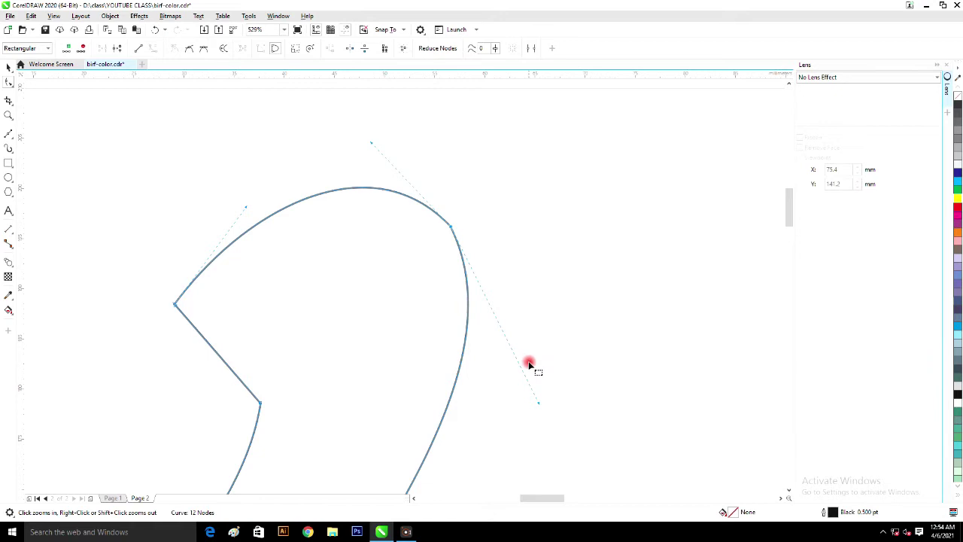
{"action": "left_click_drag", "start_coordinate": [540, 405], "coordinate": [572, 370]}
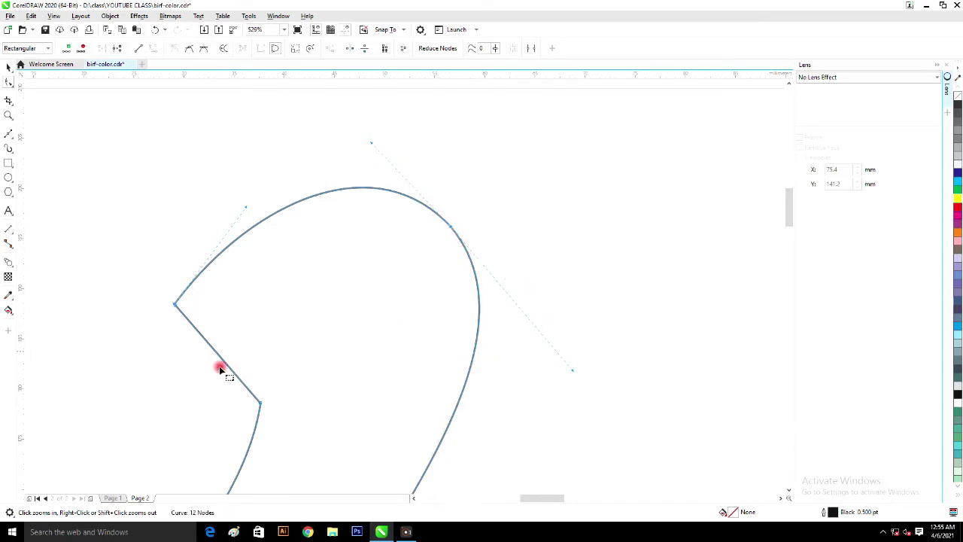
- Adjust the curve handles at the neck base, breast and throat nodes to smooth both sides of the swan's neck
{"action": "left_click", "coordinate": [417, 417]}
{"action": "right_click", "coordinate": [417, 417]}
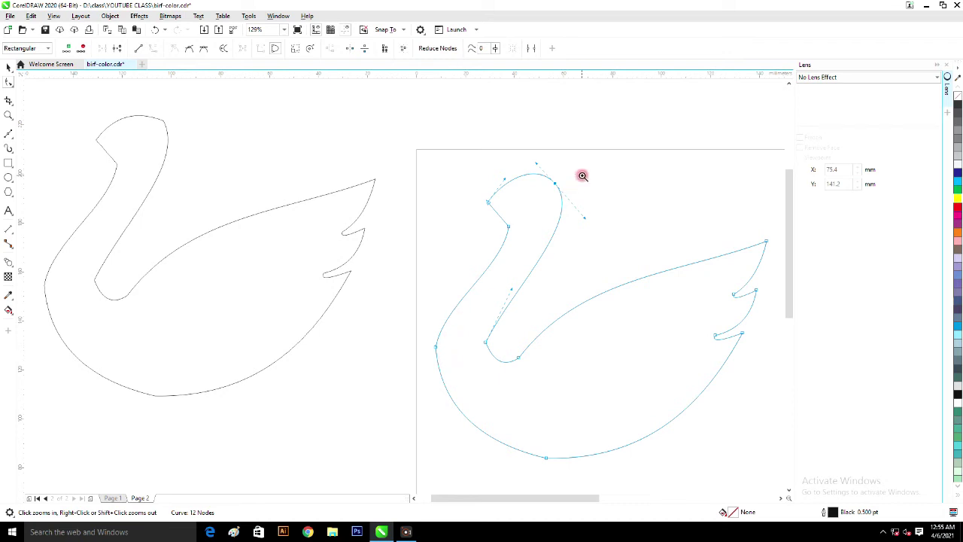
{"action": "left_click_drag", "start_coordinate": [513, 316], "coordinate": [459, 358]}
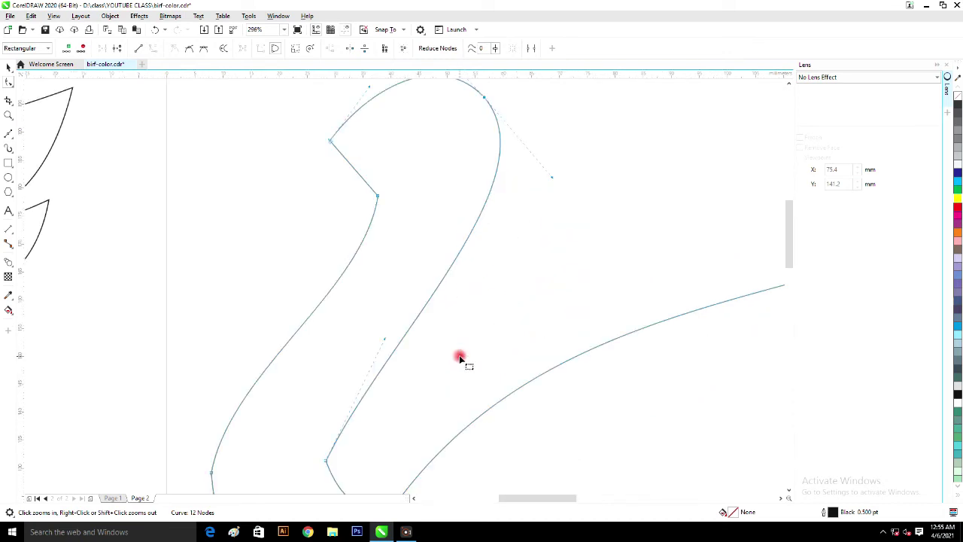
{"action": "left_click_drag", "start_coordinate": [385, 342], "coordinate": [319, 361]}
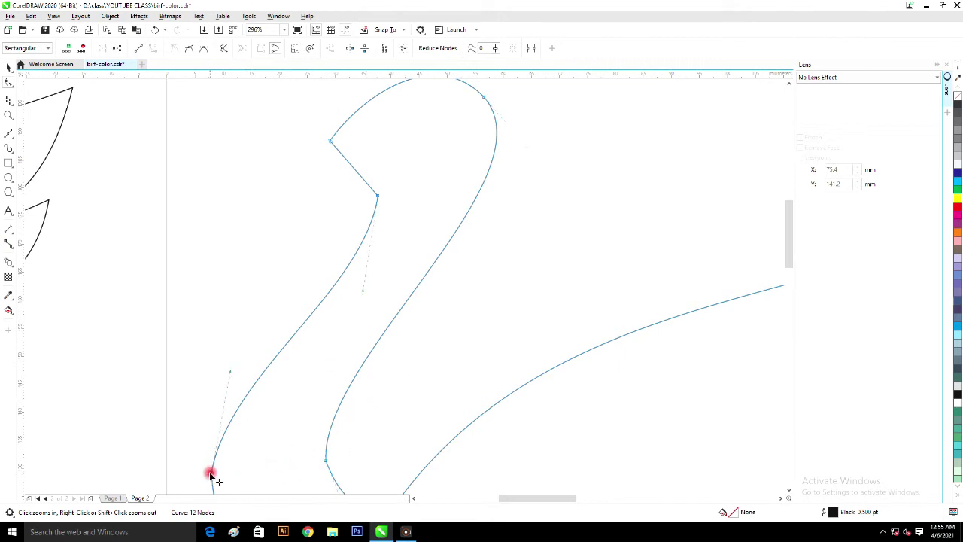
{"action": "left_click_drag", "start_coordinate": [231, 370], "coordinate": [211, 343]}
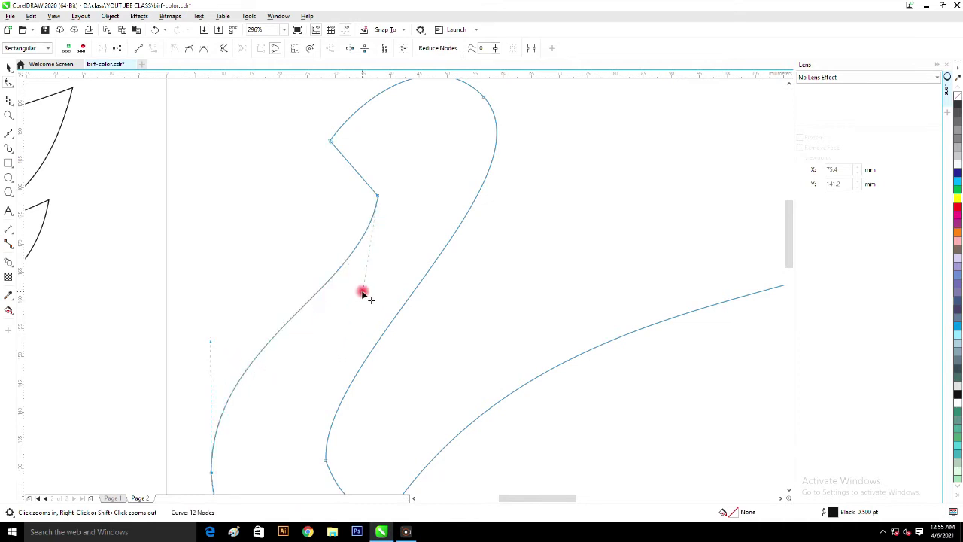
{"action": "left_click_drag", "start_coordinate": [367, 290], "coordinate": [402, 242]}
- Turn the straight segment beneath the swan's beak tip into a curve flowing into the throat
{"action": "left_click", "coordinate": [331, 143]}
{"action": "left_click", "coordinate": [343, 168]}
{"action": "left_click_drag", "start_coordinate": [347, 163], "coordinate": [323, 185]}
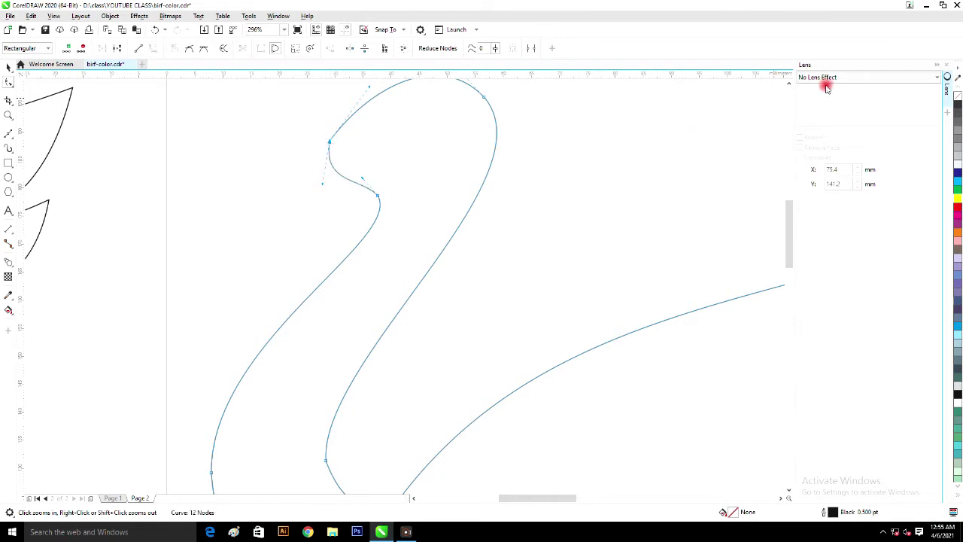
- Round the swan's forehead and crown by adjusting the curve handles at the beak and back-of-head nodes
{"action": "left_click", "coordinate": [788, 83]}
{"action": "left_click", "coordinate": [788, 83]}
{"action": "left_click", "coordinate": [789, 83]}
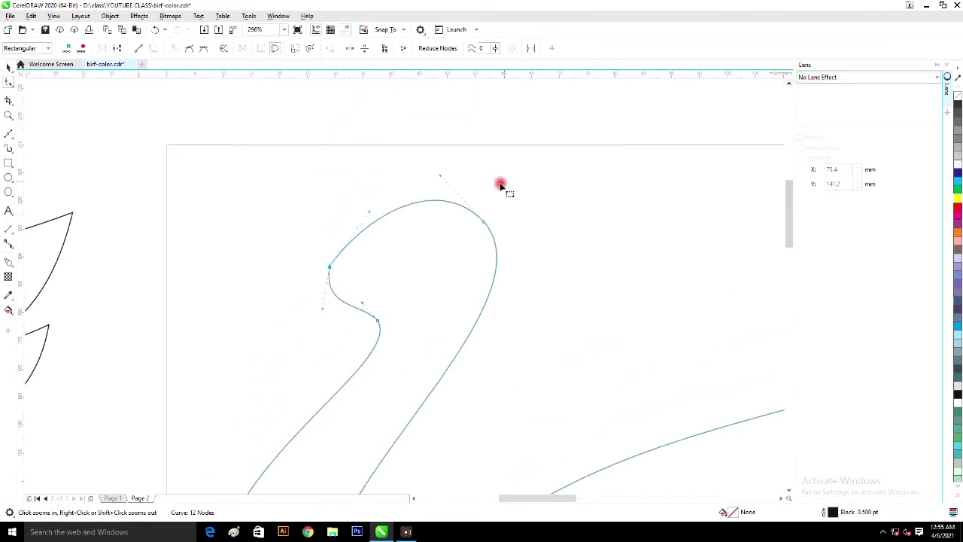
{"action": "left_click_drag", "start_coordinate": [370, 215], "coordinate": [346, 196]}
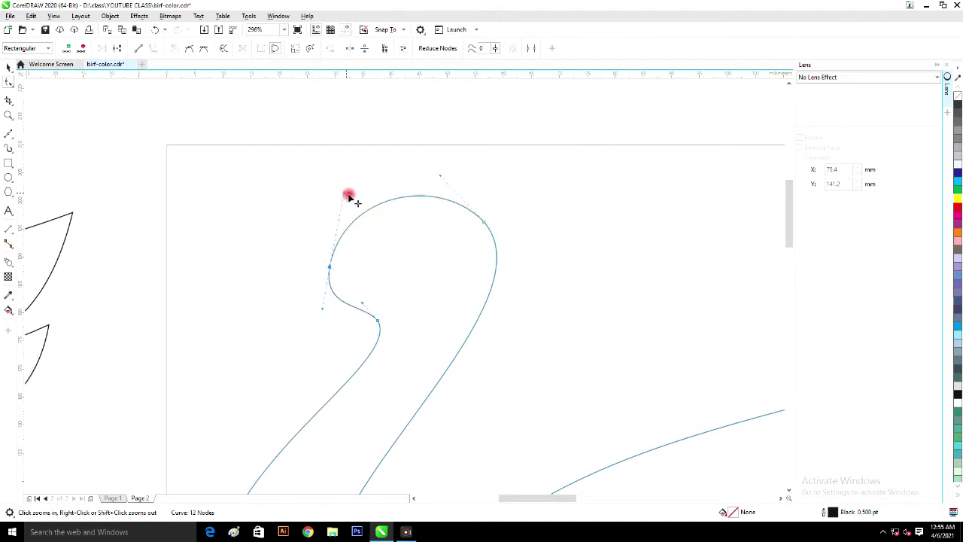
{"action": "left_click_drag", "start_coordinate": [432, 203], "coordinate": [442, 172]}
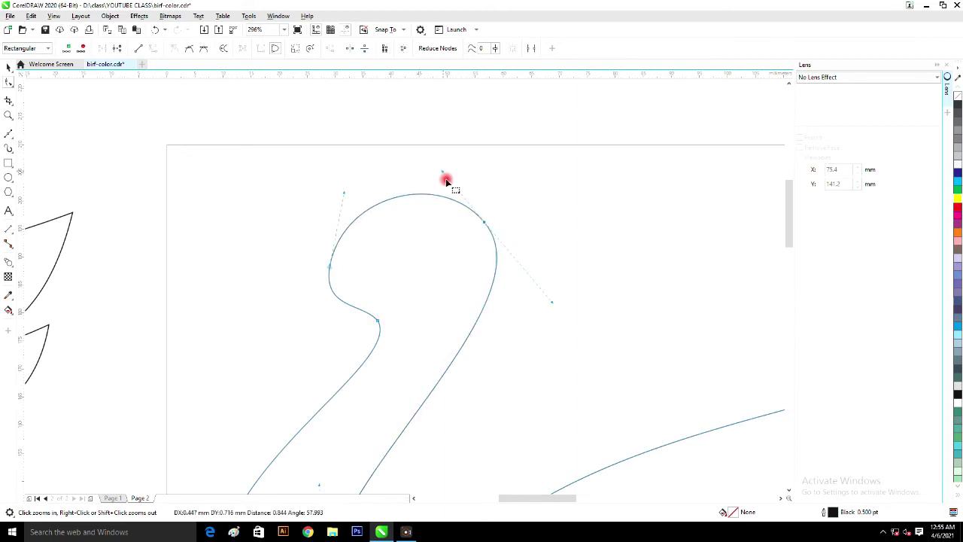
- Smooth the U-shaped curve where the swan's neck meets its back by adjusting the handles of its two nodes
{"action": "scroll", "coordinate": [553, 278], "scroll_direction": "down", "scroll_amount": 3}
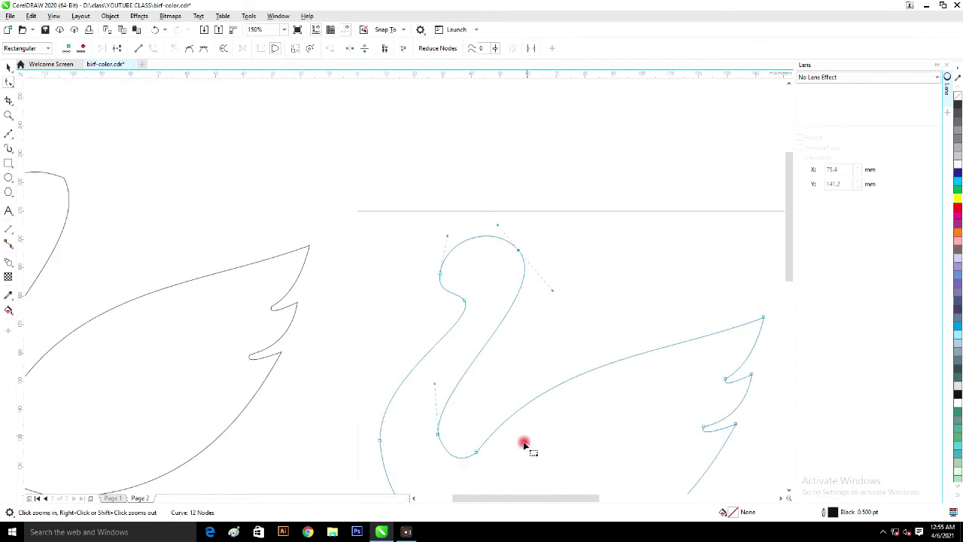
{"action": "mouse_move", "coordinate": [438, 437]}
{"action": "left_mouse_down"}
{"action": "mouse_move", "coordinate": [445, 455]}
{"action": "mouse_move", "coordinate": [437, 453]}
{"action": "left_mouse_up"}
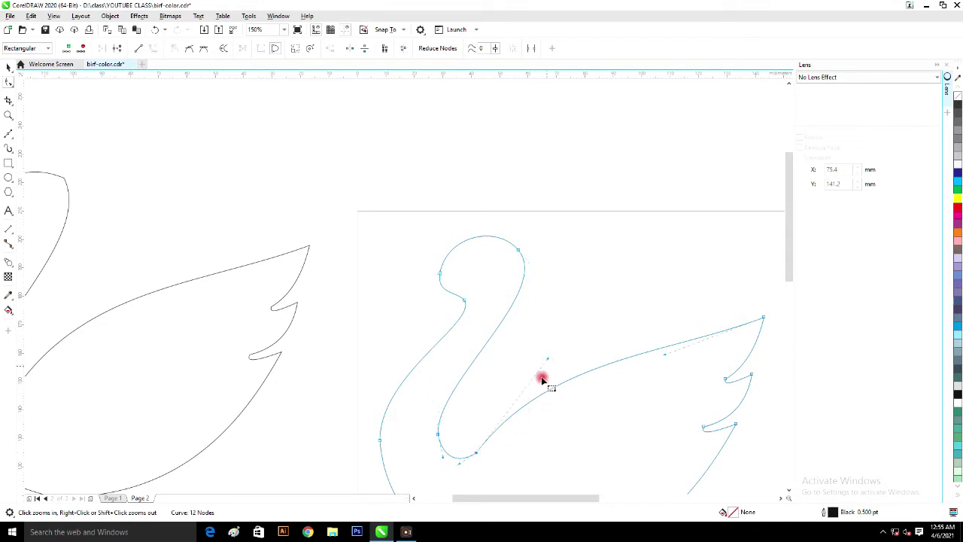
{"action": "left_click_drag", "start_coordinate": [462, 466], "coordinate": [462, 466]}
- Align the handles of the breast node vertically and level the bottom belly node's handle to smooth the swan's underside
{"action": "scroll", "coordinate": [715, 439], "scroll_direction": "down", "scroll_amount": 1}
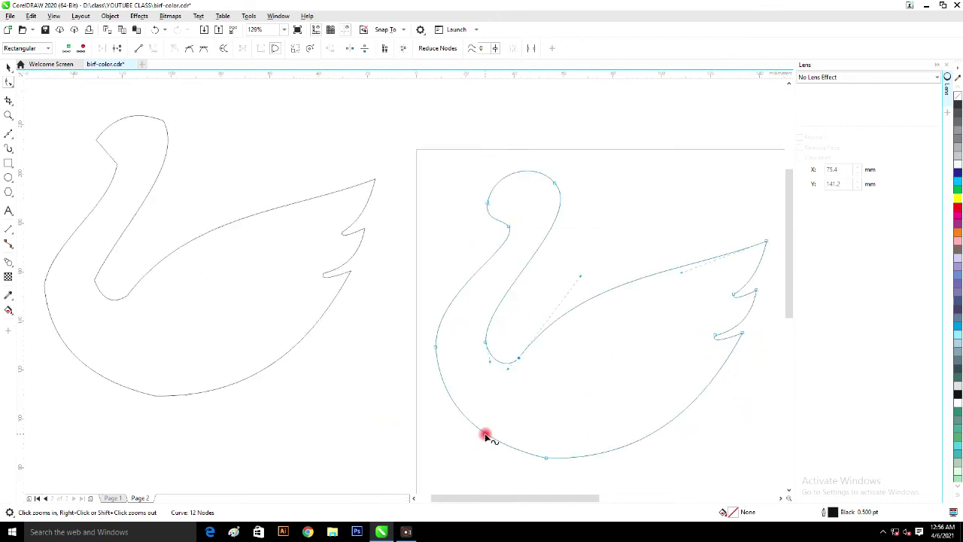
{"action": "left_click", "coordinate": [435, 347]}
{"action": "left_click_drag", "start_coordinate": [440, 404], "coordinate": [437, 412]}
{"action": "left_click_drag", "start_coordinate": [435, 291], "coordinate": [438, 287]}
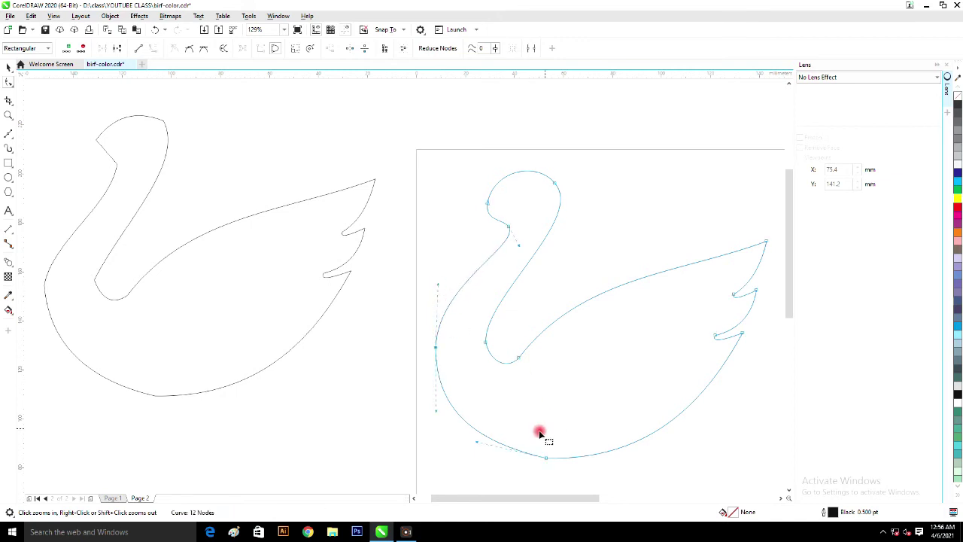
{"action": "left_click_drag", "start_coordinate": [477, 444], "coordinate": [478, 457]}
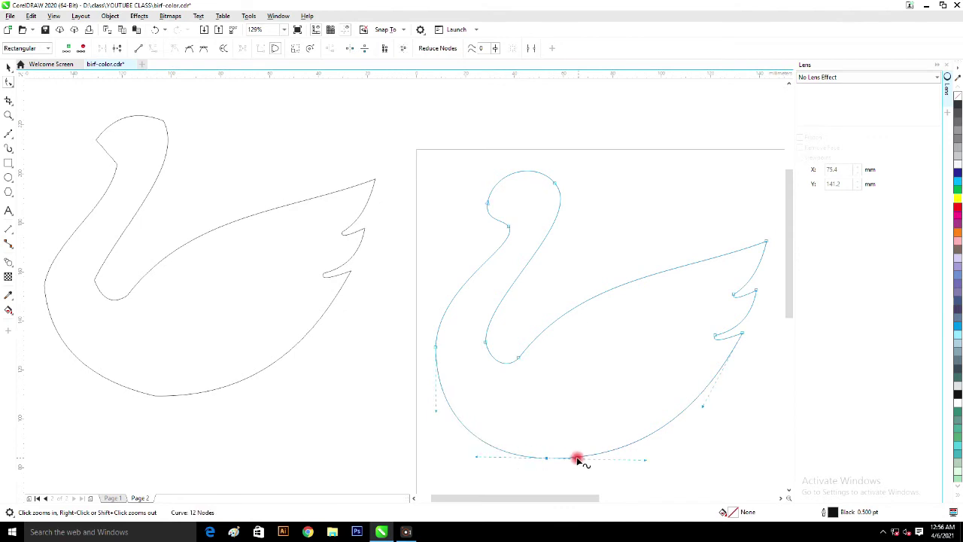
- Refine the swan's underside and the back of its head by adjusting the handles of the bottom belly node and the back-of-head node
{"action": "left_click_drag", "start_coordinate": [477, 457], "coordinate": [477, 458]}
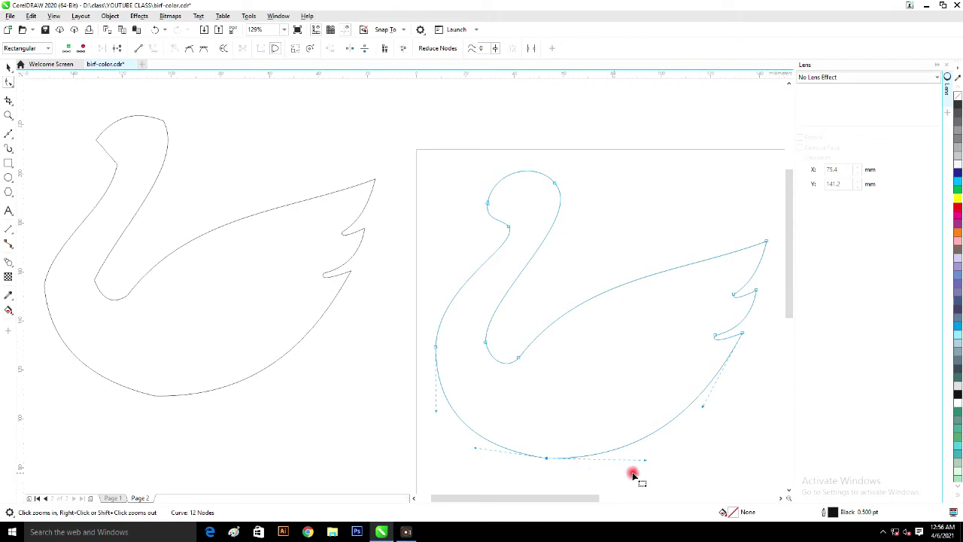
{"action": "left_click_drag", "start_coordinate": [645, 460], "coordinate": [668, 456]}
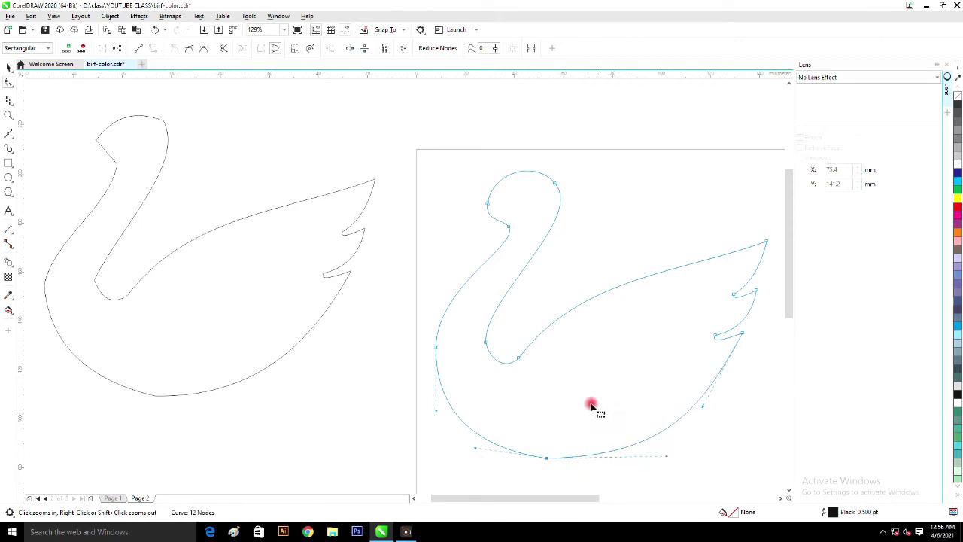
{"action": "left_click", "coordinate": [555, 185]}
{"action": "left_click_drag", "start_coordinate": [586, 219], "coordinate": [571, 229]}
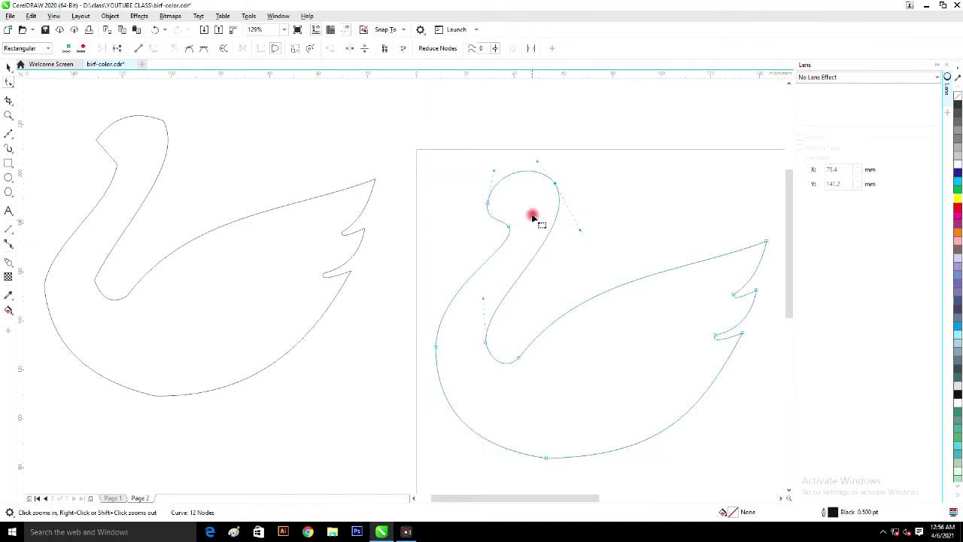
{"action": "left_click_drag", "start_coordinate": [537, 163], "coordinate": [541, 159]}
- Smooth the curve from the throat into the breast by aligning both handles of the breast node along one slanted line
{"action": "left_click", "coordinate": [436, 350]}
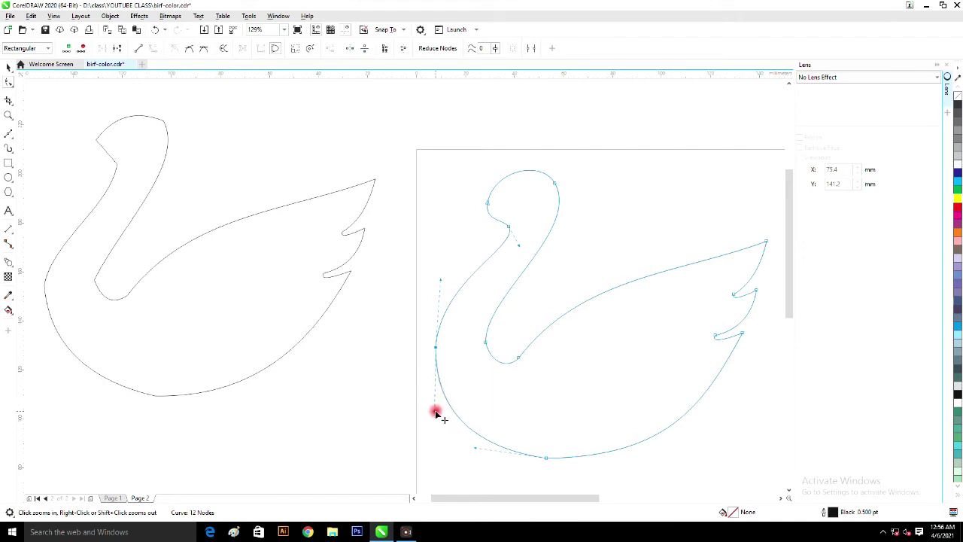
{"action": "scroll", "coordinate": [443, 419], "scroll_direction": "down", "scroll_amount": 2}
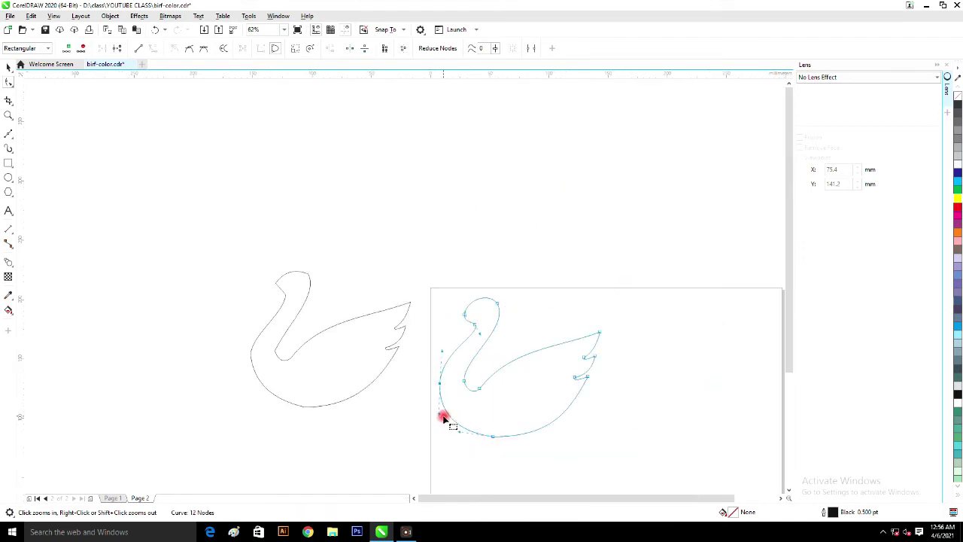
{"action": "key", "text": "space"}
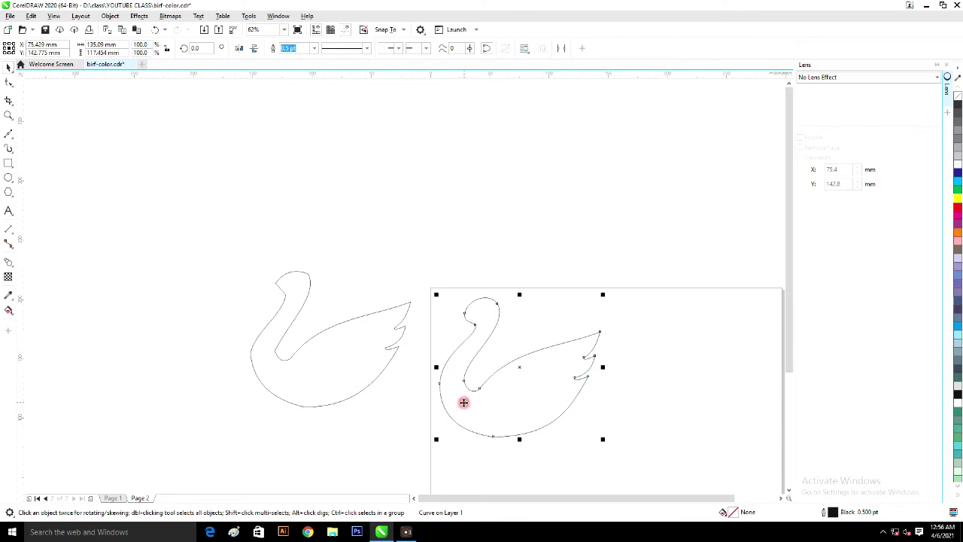
{"action": "key", "text": "space"}
{"action": "left_click_drag", "start_coordinate": [452, 354], "coordinate": [455, 355]}
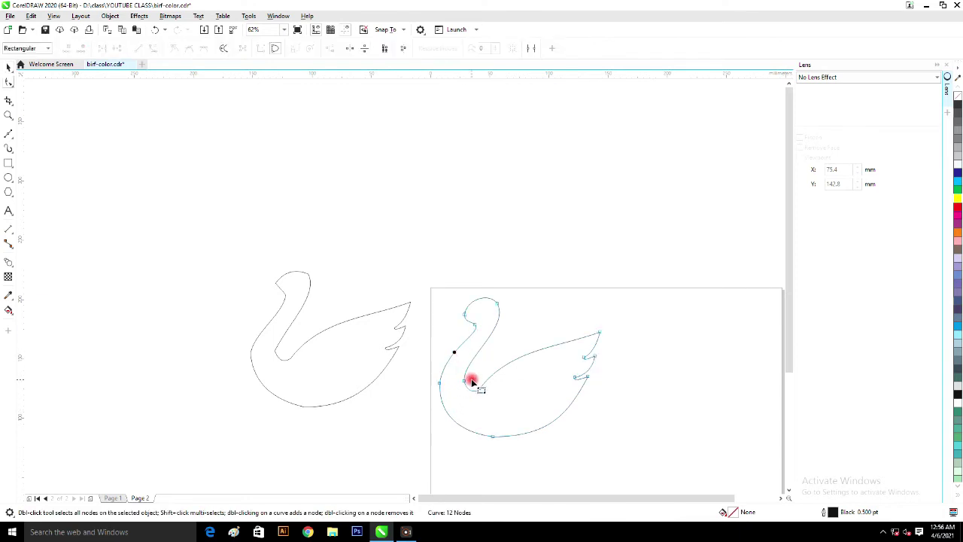
{"action": "key", "text": "z"}
{"action": "left_click_drag", "start_coordinate": [523, 423], "coordinate": [524, 423]}
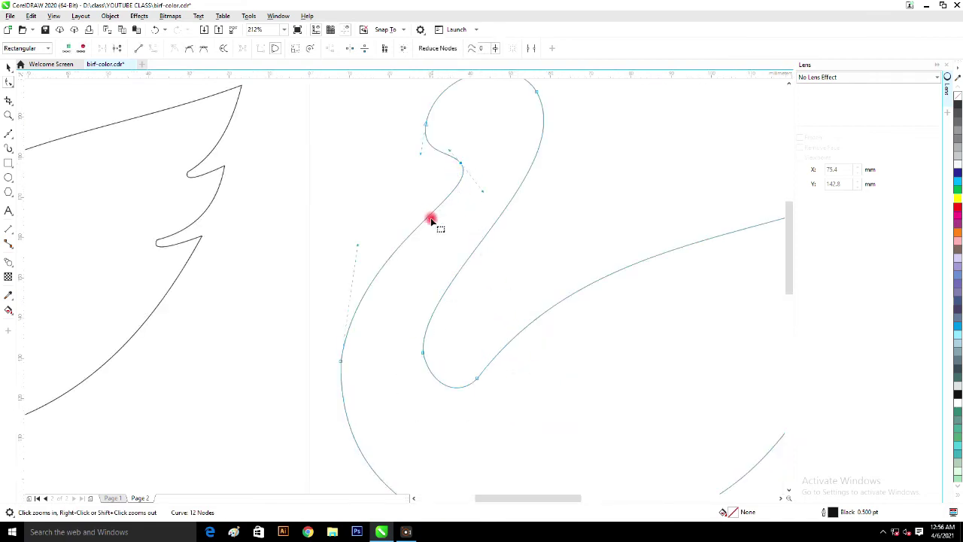
{"action": "left_click_drag", "start_coordinate": [358, 247], "coordinate": [361, 269]}
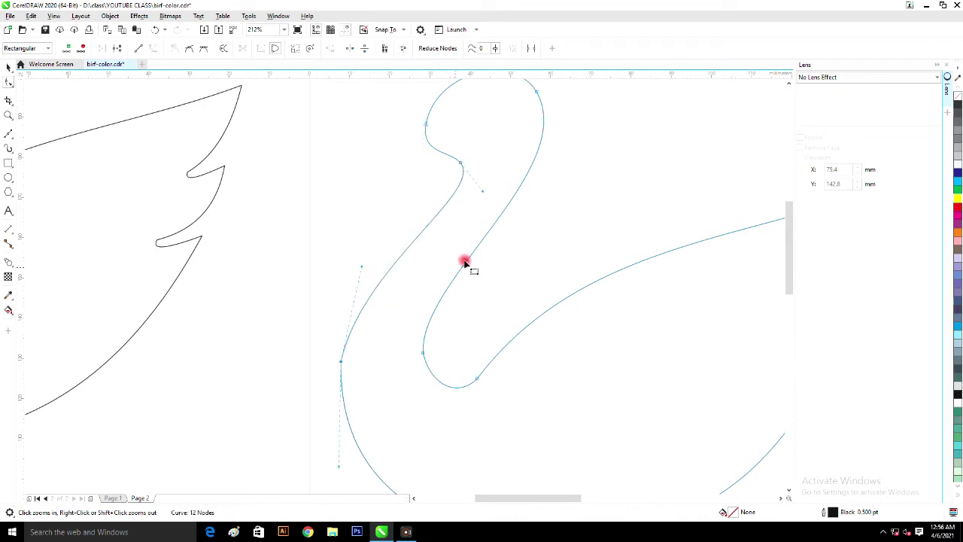
{"action": "left_click_drag", "start_coordinate": [343, 468], "coordinate": [325, 465]}
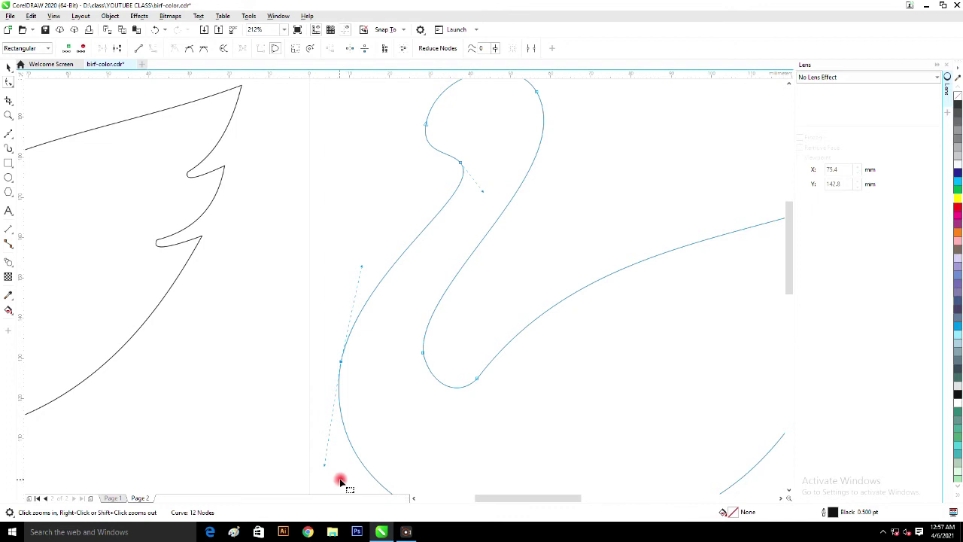
- Fill the swan on the page with light grey, 10% black
{"action": "scroll", "coordinate": [341, 479], "scroll_direction": "down", "scroll_amount": 3}
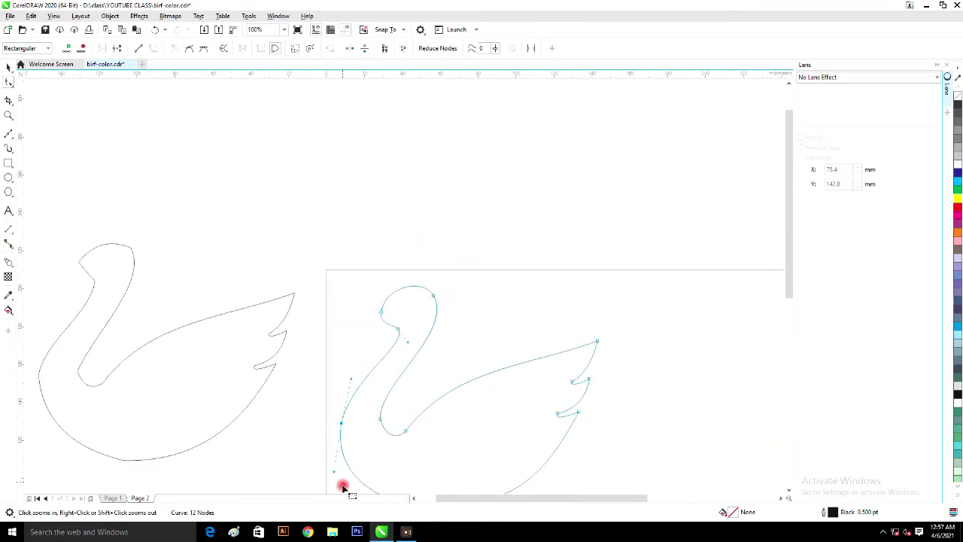
{"action": "key", "text": "space"}
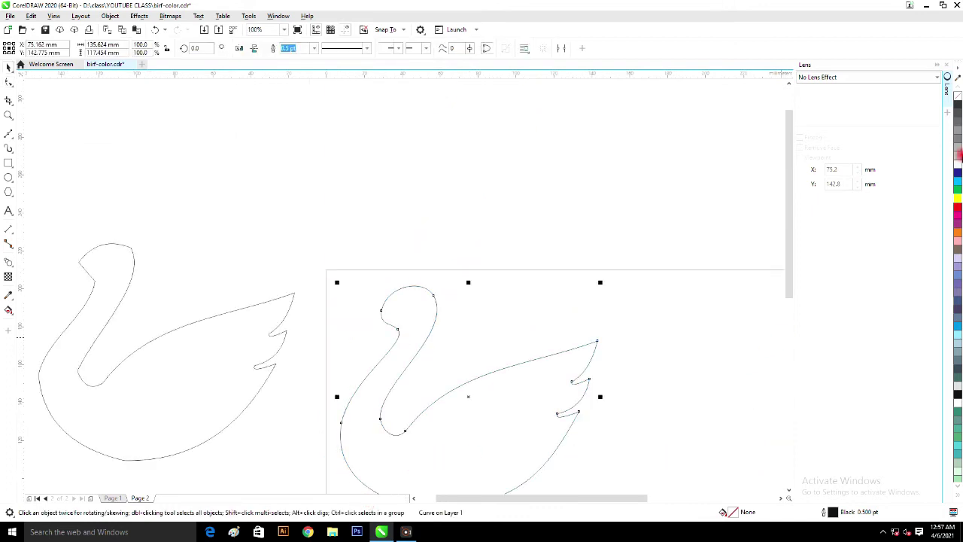
{"action": "left_click", "coordinate": [959, 155]}
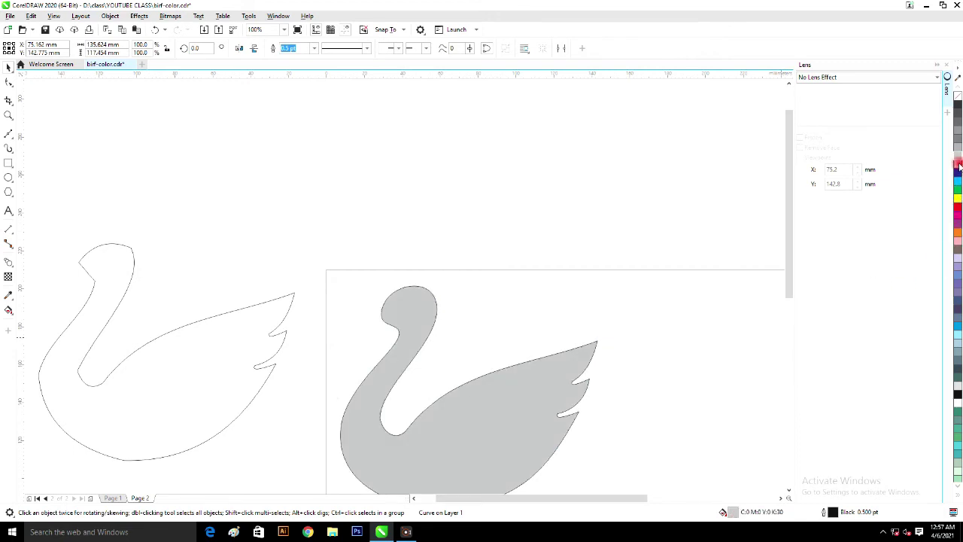
{"action": "left_click", "coordinate": [960, 175]}
- Draw a closed Bézier shape around the swan's back and tail, with a straight lower edge from the neck base to the lowest feather notch
{"action": "left_click_drag", "start_coordinate": [794, 290], "coordinate": [785, 346]}
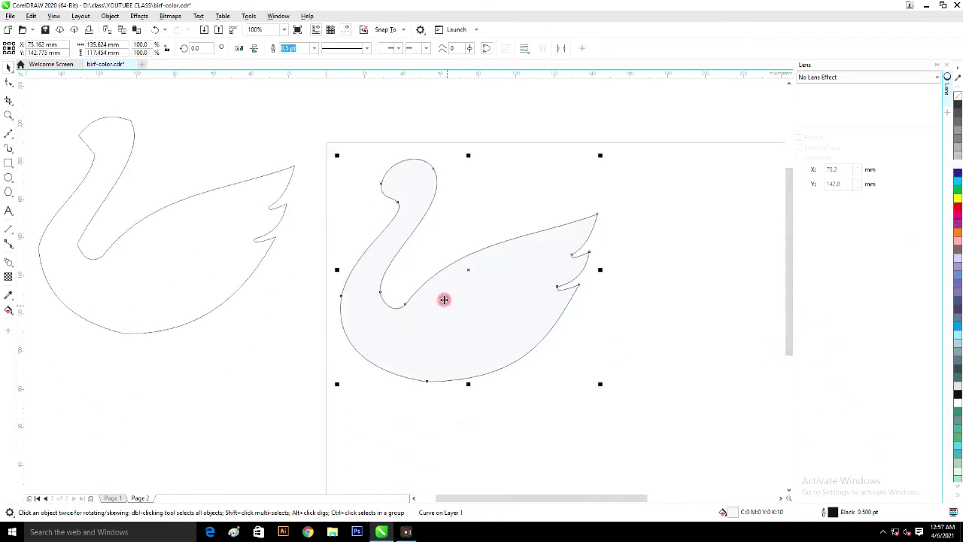
{"action": "left_click", "coordinate": [8, 134]}
{"action": "left_click", "coordinate": [405, 304]}
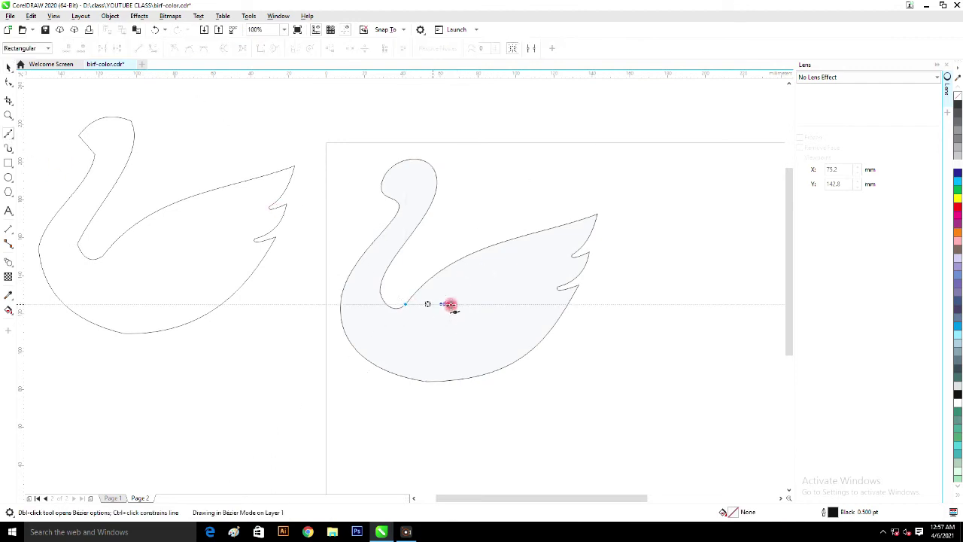
{"action": "left_click_drag", "start_coordinate": [557, 289], "coordinate": [584, 283]}
{"action": "left_click", "coordinate": [602, 275]}
{"action": "left_click", "coordinate": [659, 192]}
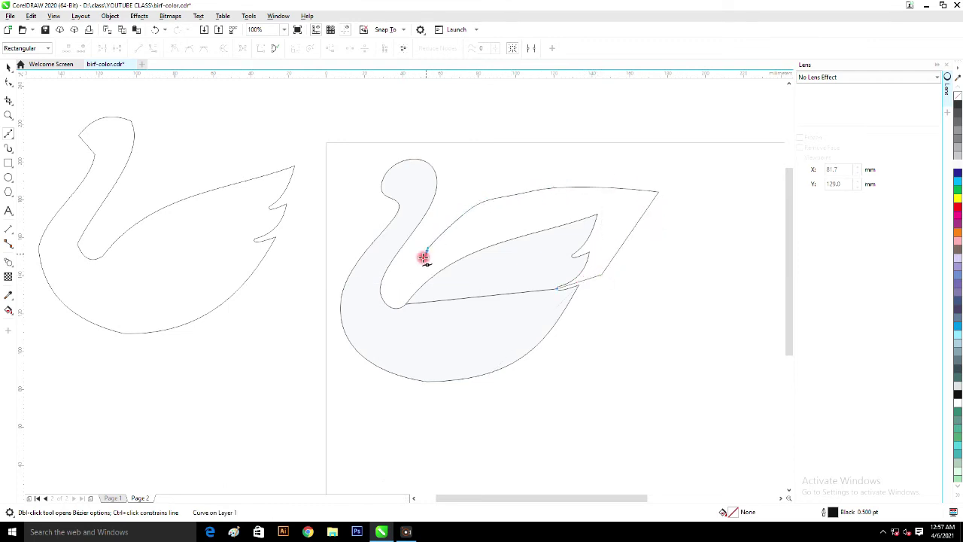
{"action": "left_click", "coordinate": [405, 303]}
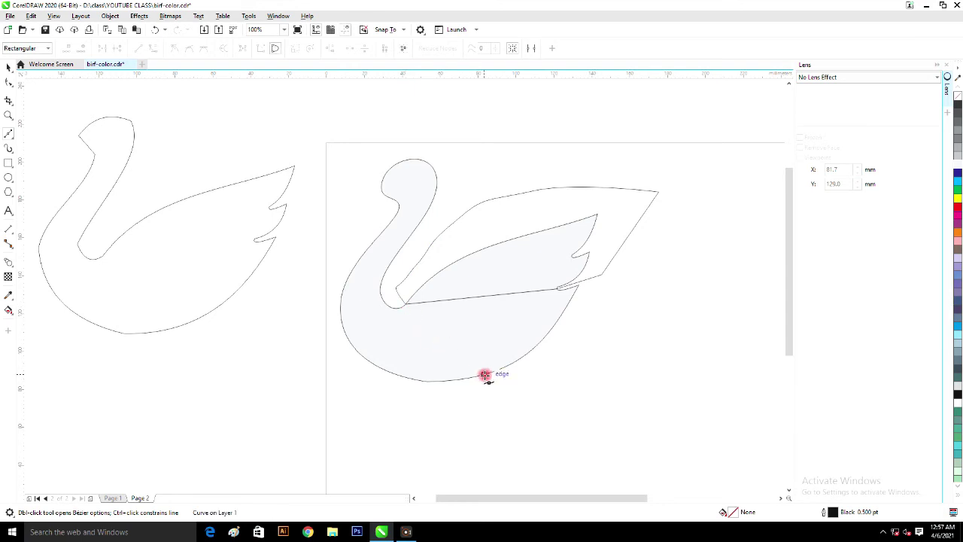
- Intersect the drawn shape with the swan's body to create a separate wing piece, and delete the helper shape
{"action": "key", "text": "space"}
{"action": "left_click", "coordinate": [437, 356], "text": "shift"}
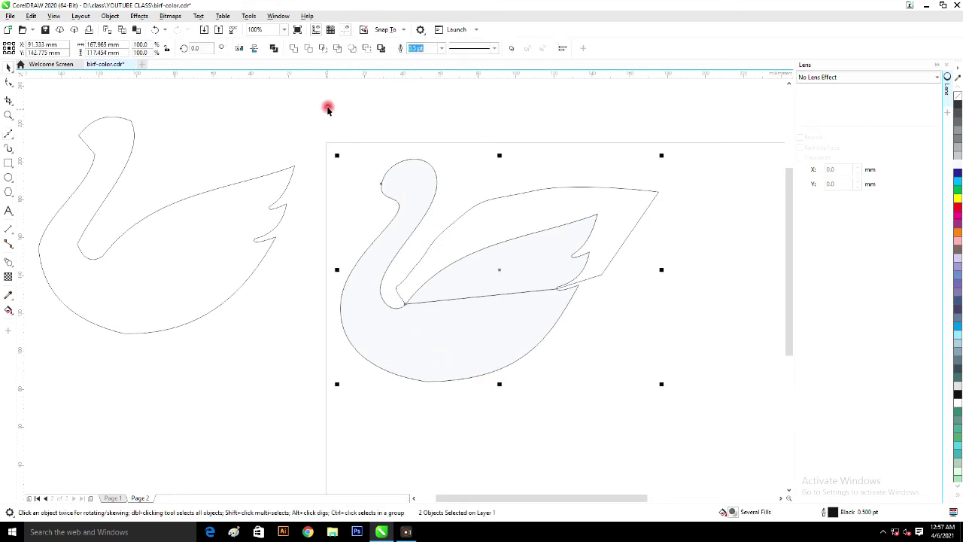
{"action": "left_click", "coordinate": [323, 49]}
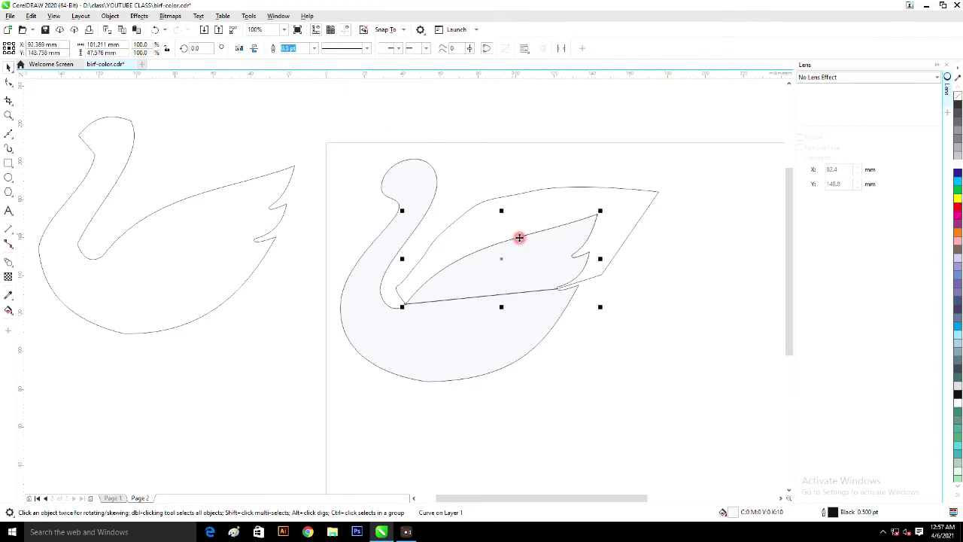
{"action": "key", "text": "Delete"}
- Fill the wing piece with 60% black and bow its straight lower edge downward into a curve
{"action": "left_click", "coordinate": [542, 263]}
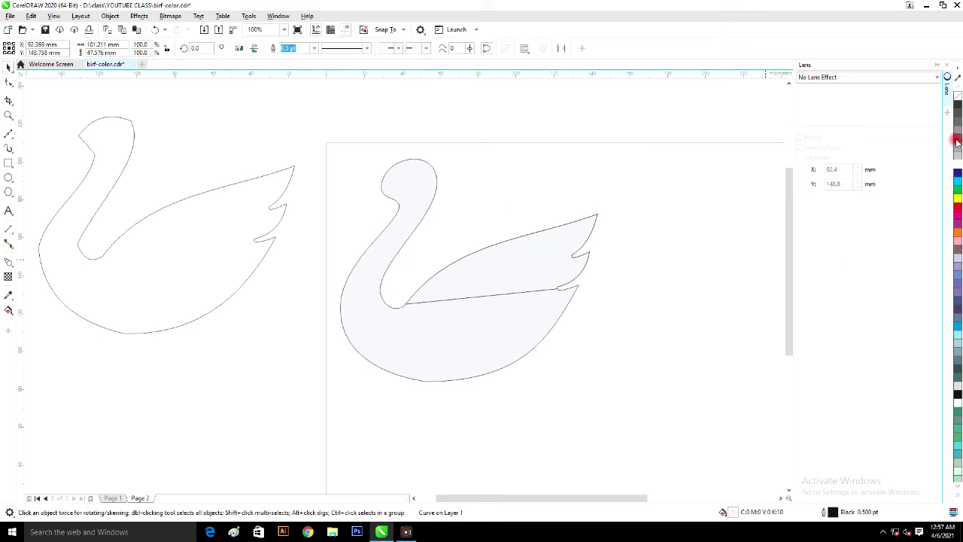
{"action": "left_click", "coordinate": [959, 143]}
{"action": "left_click", "coordinate": [8, 82]}
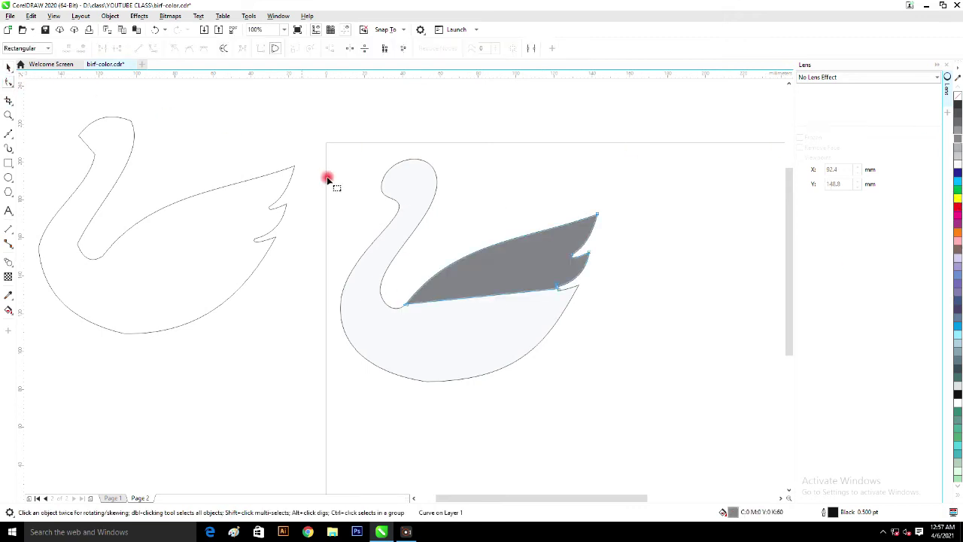
{"action": "left_click_drag", "start_coordinate": [599, 238], "coordinate": [364, 359]}
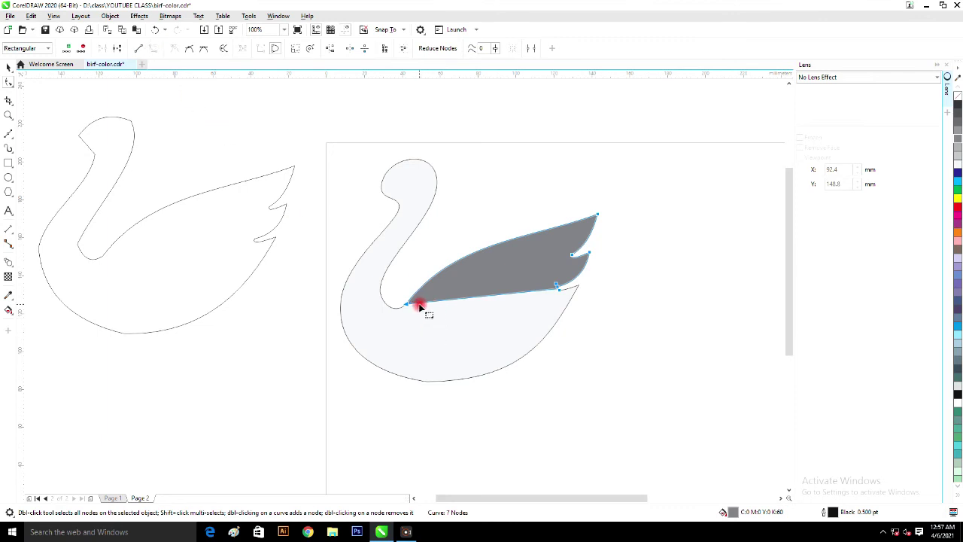
{"action": "left_click_drag", "start_coordinate": [421, 306], "coordinate": [501, 338]}
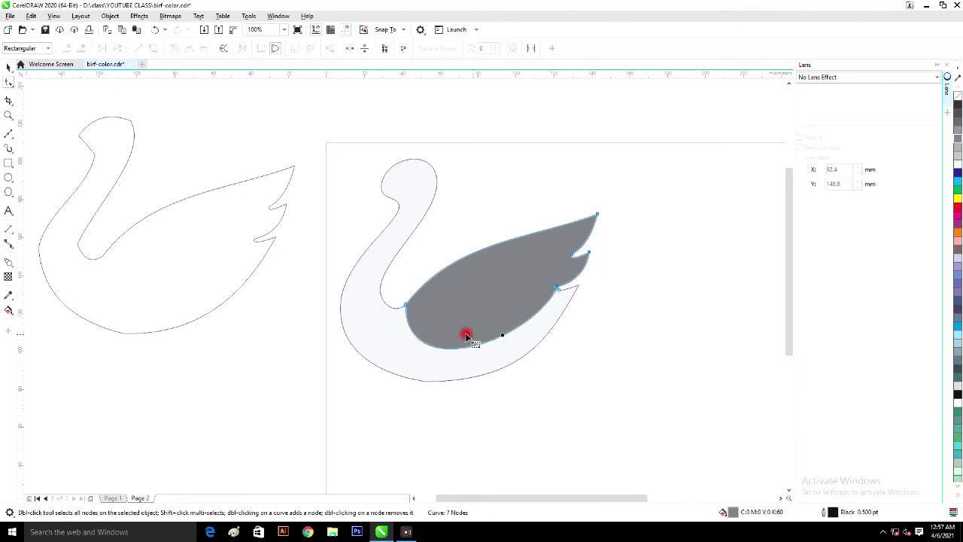
- Round the wing's front end toward the breast by adjusting the front node's lower handle and the lower curve
{"action": "left_click", "coordinate": [406, 308]}
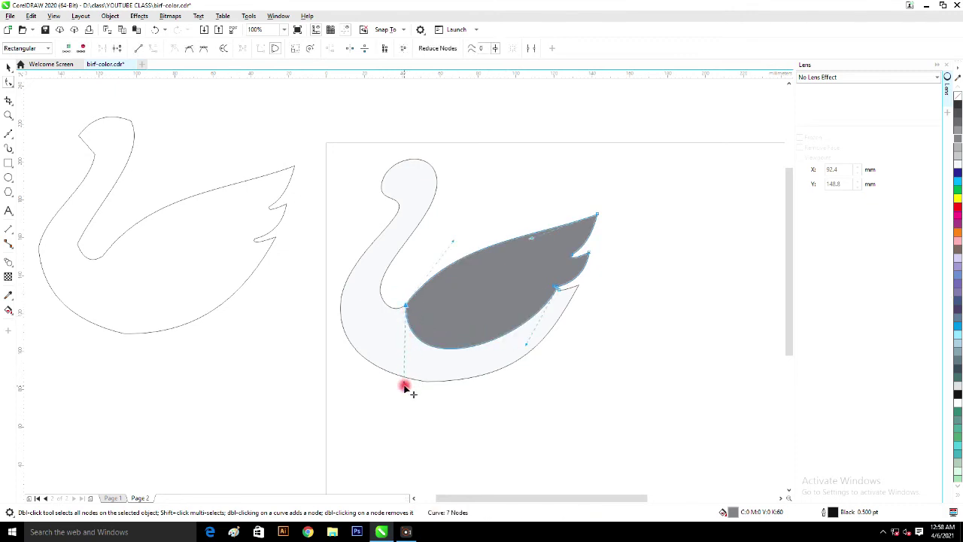
{"action": "left_click_drag", "start_coordinate": [404, 383], "coordinate": [360, 362]}
{"action": "left_click_drag", "start_coordinate": [479, 338], "coordinate": [480, 347]}
- Make a reduced copy of the wing at about 23% scale and fill it white
{"action": "key", "text": "space"}
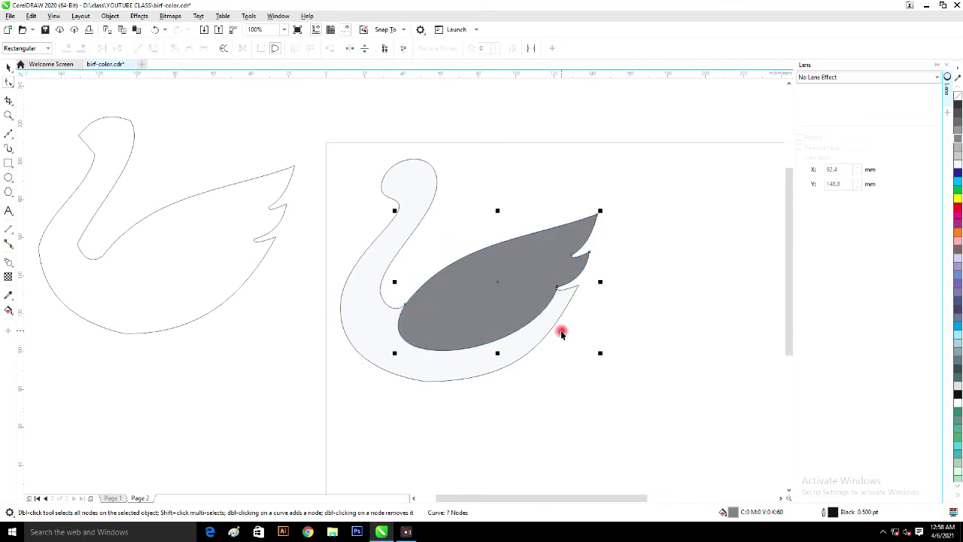
{"action": "left_click_drag", "start_coordinate": [599, 213], "coordinate": [450, 297]}
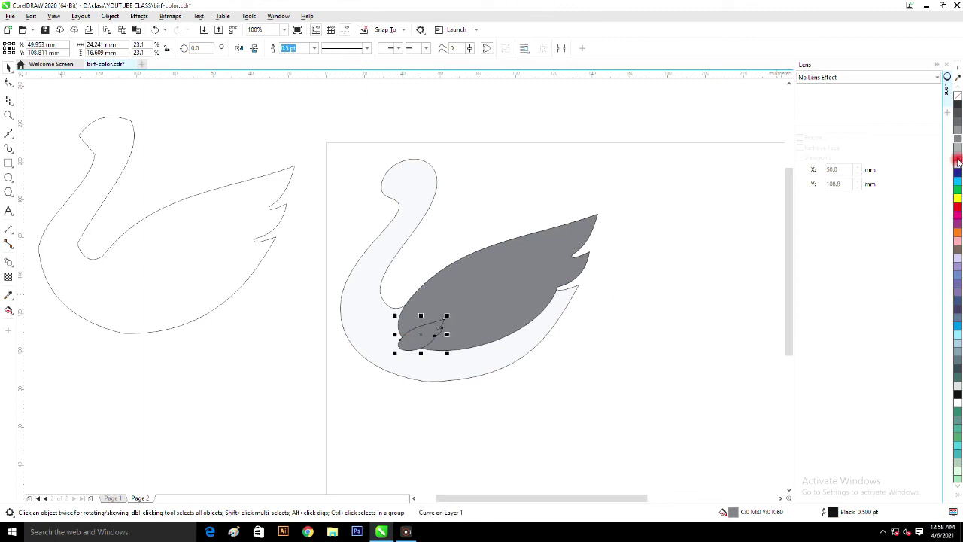
{"action": "left_click", "coordinate": [956, 402]}
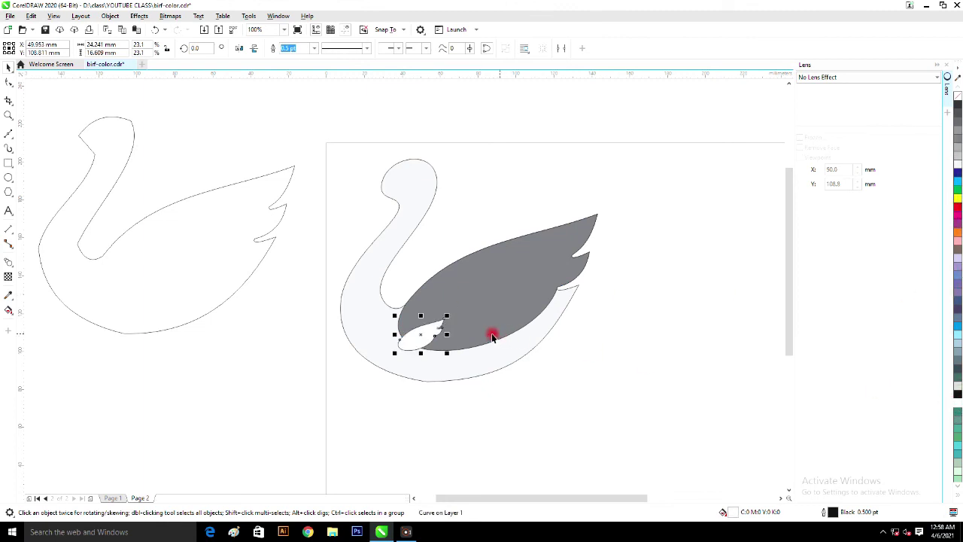
- Move the small white wing up to the large wing's front end near the neck base and enlarge it slightly
{"action": "left_click_drag", "start_coordinate": [426, 331], "coordinate": [427, 309]}
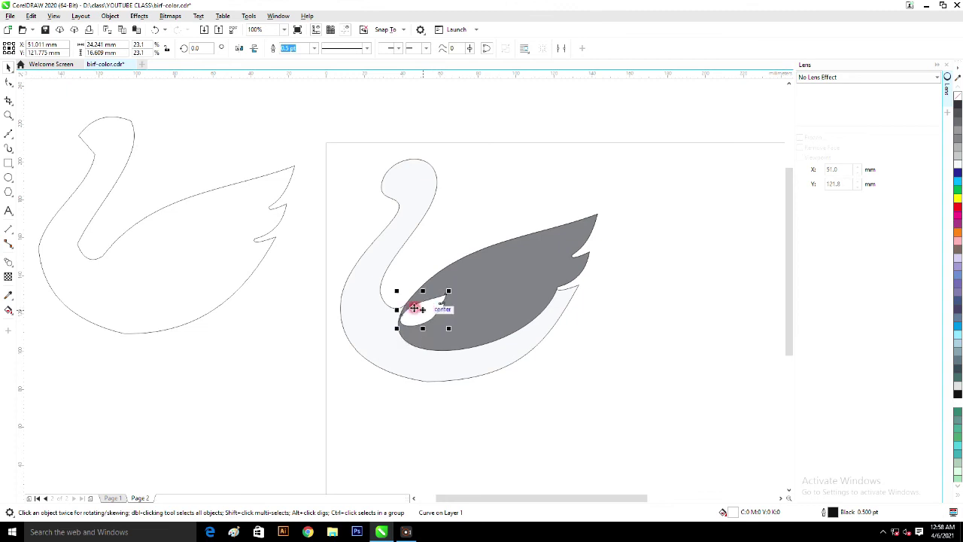
{"action": "left_click", "coordinate": [433, 291]}
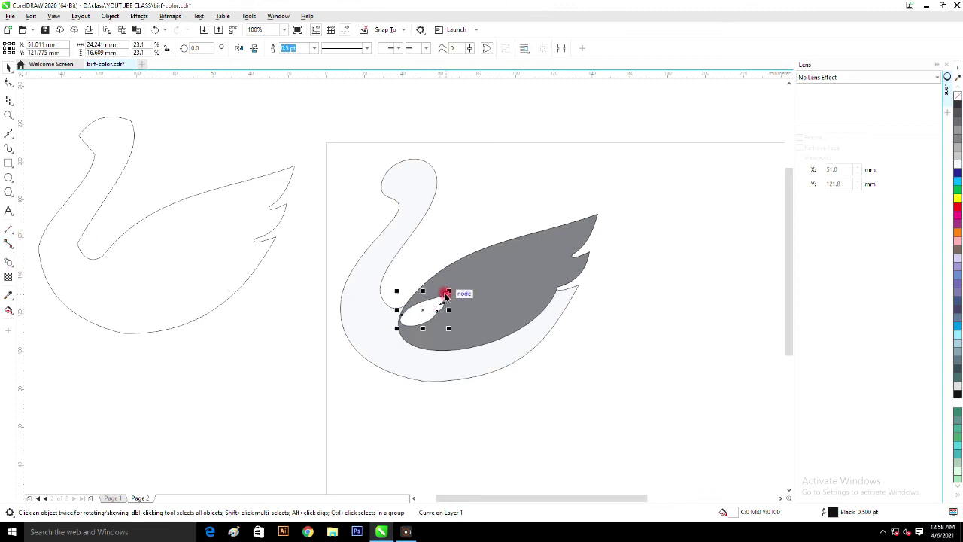
{"action": "left_click_drag", "start_coordinate": [450, 290], "coordinate": [492, 294]}
- Blend the large grey wing and the small white wing with 5 steps, and remove the blend's outline
{"action": "left_click", "coordinate": [8, 261]}
{"action": "left_click", "coordinate": [276, 48]}
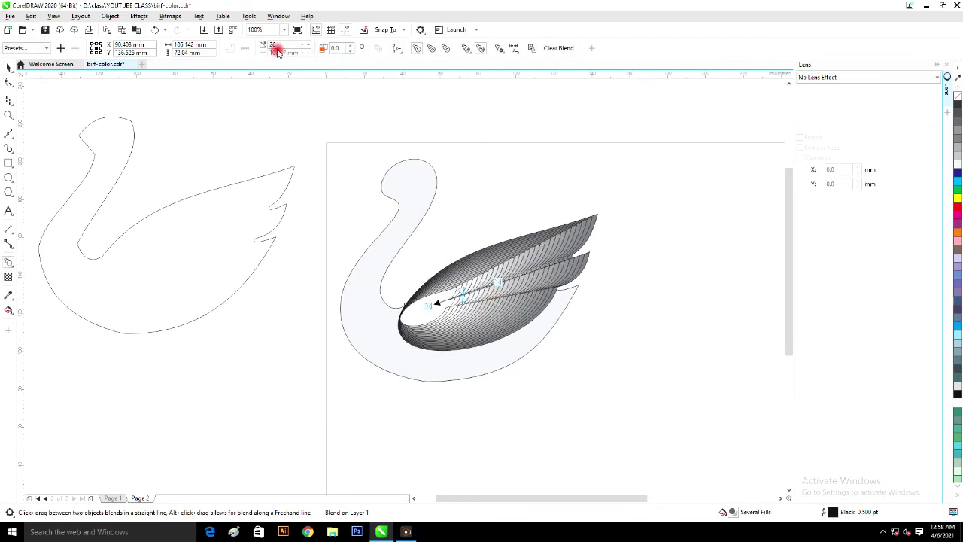
{"action": "left_click_drag", "start_coordinate": [279, 45], "coordinate": [256, 47]}
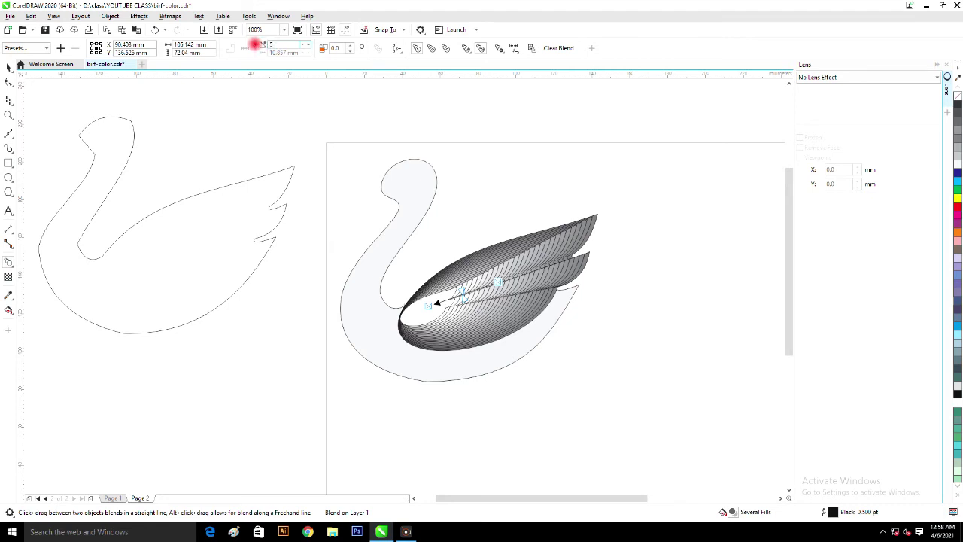
{"action": "type", "text": "5"}
{"action": "key", "text": "Return"}
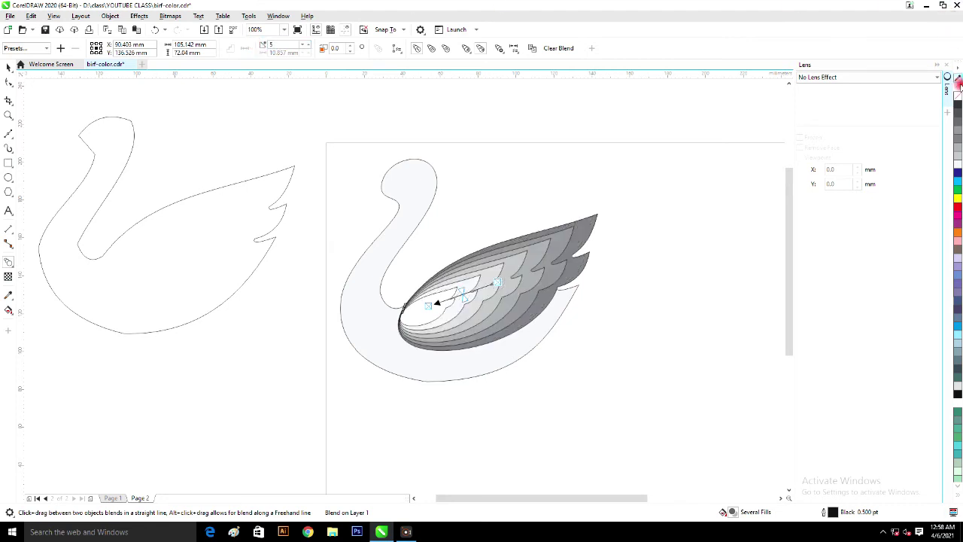
{"action": "right_click", "coordinate": [958, 98]}
- Draw a closed five-node beak with straight Bézier segments at the front of the swan's head, about 32 mm long and overlapping the face
{"action": "key", "text": "z"}
{"action": "left_click_drag", "start_coordinate": [306, 159], "coordinate": [479, 255]}
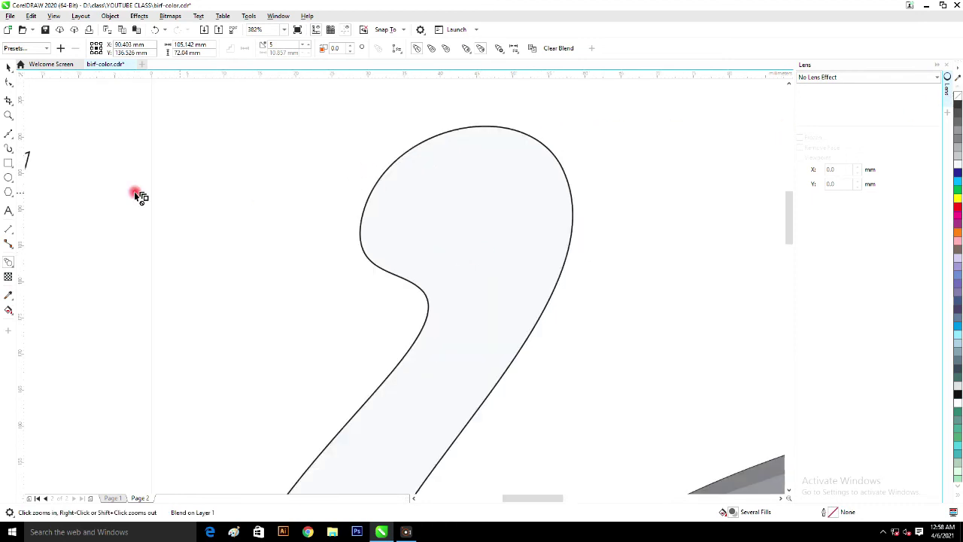
{"action": "left_click", "coordinate": [9, 136]}
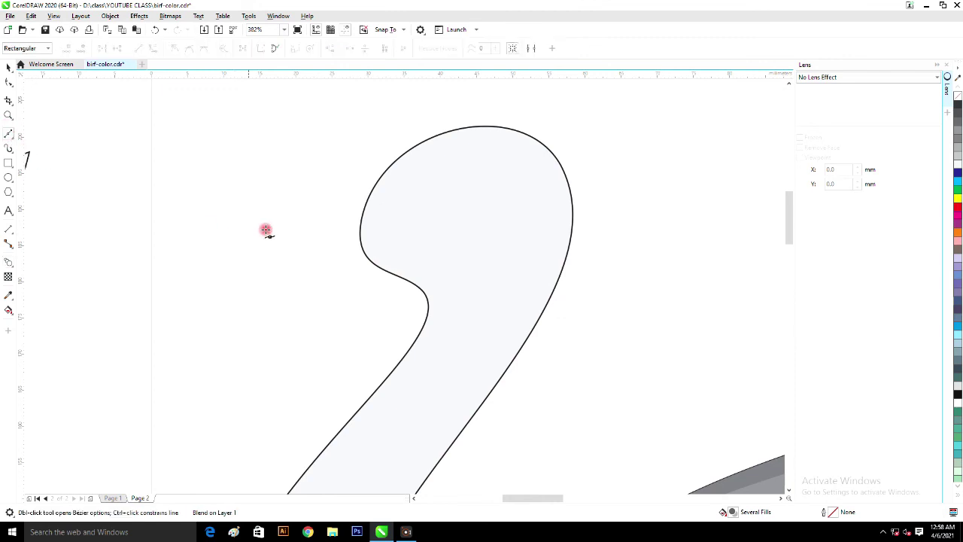
{"action": "left_click", "coordinate": [370, 194]}
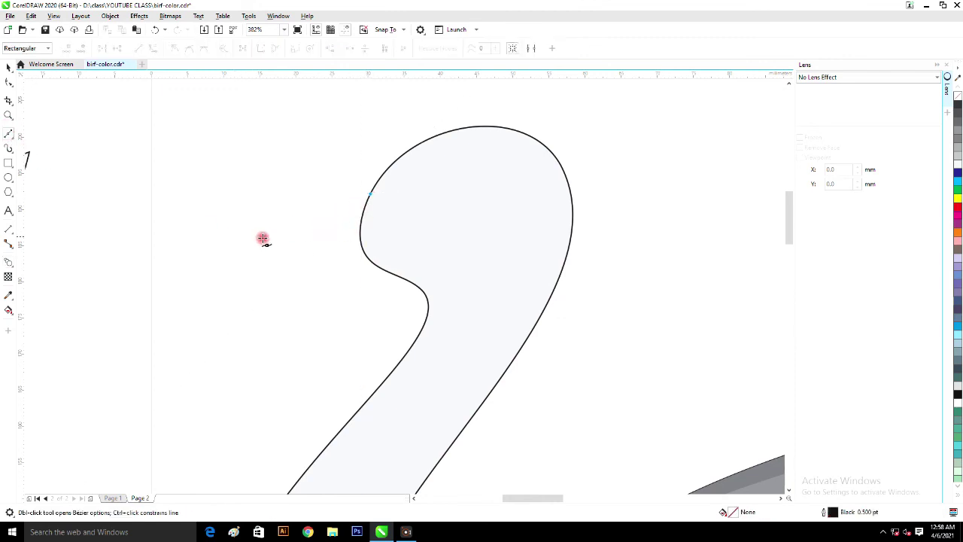
{"action": "left_click", "coordinate": [179, 252]}
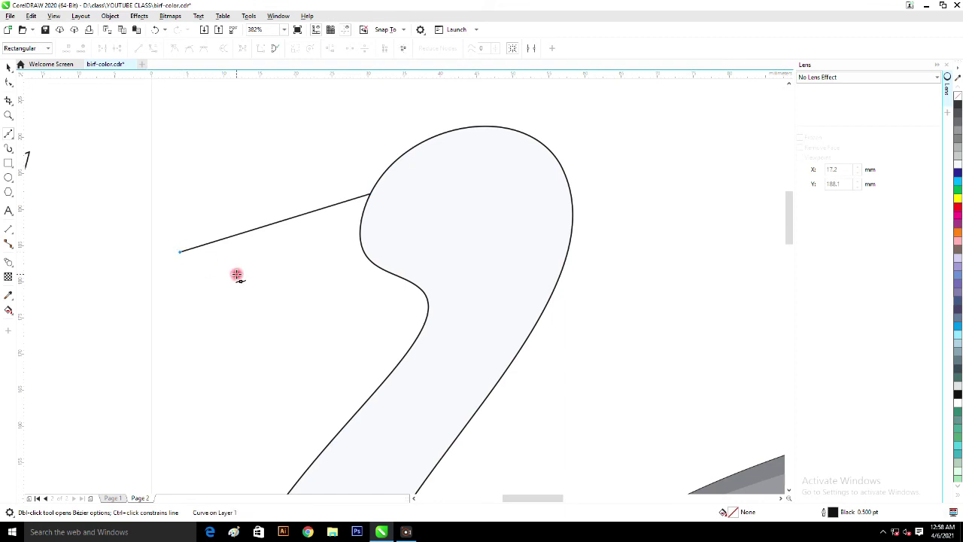
{"action": "left_click", "coordinate": [241, 277]}
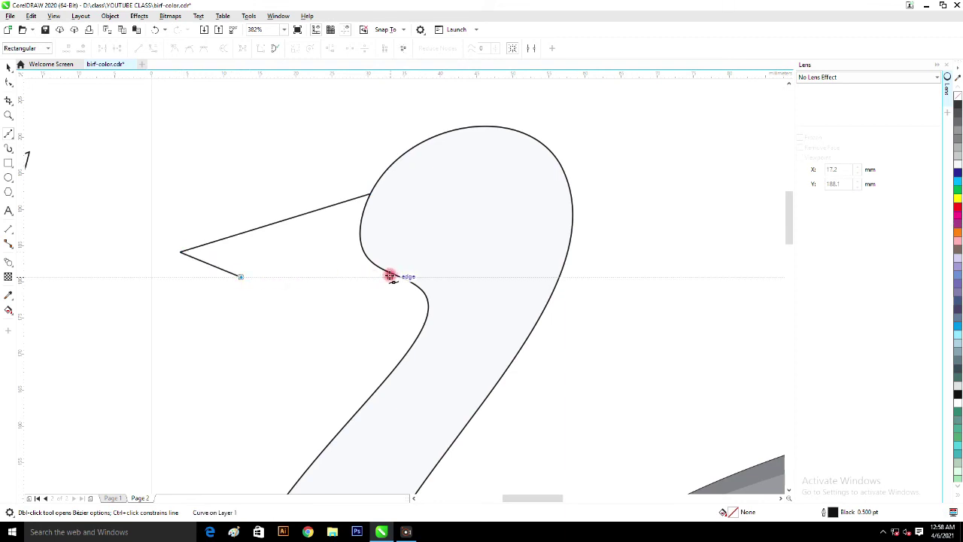
{"action": "left_click", "coordinate": [386, 269]}
{"action": "left_click", "coordinate": [404, 208]}
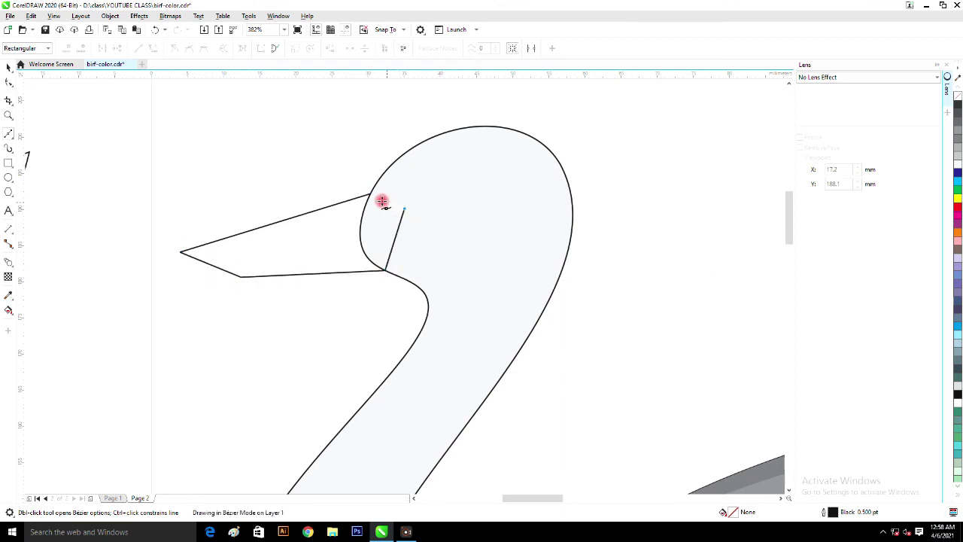
{"action": "left_click", "coordinate": [370, 193]}
- Bend the beak's upper edge inward and its lower front edge outward, and arch the lower edge toward the throat
{"action": "left_click", "coordinate": [8, 82]}
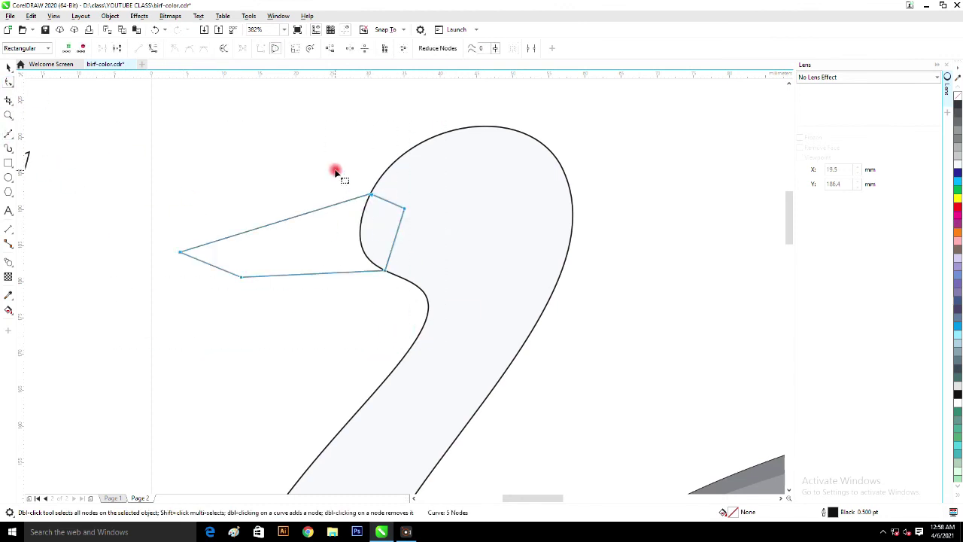
{"action": "left_click_drag", "start_coordinate": [276, 223], "coordinate": [268, 237]}
{"action": "left_click_drag", "start_coordinate": [205, 265], "coordinate": [193, 270]}
{"action": "left_click_drag", "start_coordinate": [285, 279], "coordinate": [299, 266]}
{"action": "double_click", "coordinate": [243, 279]}
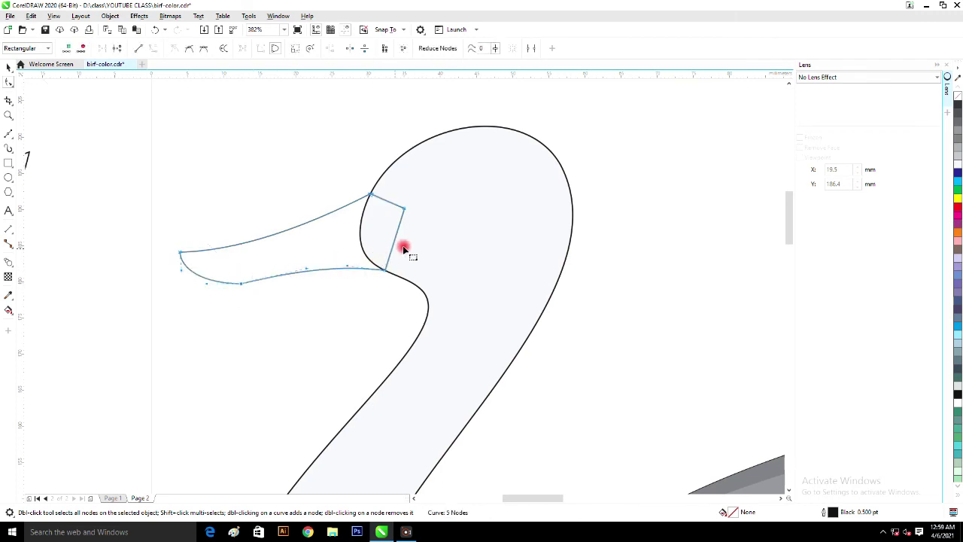
- Curve the beak's rear edges where they overlap the face and round off the front tip
{"action": "left_click_drag", "start_coordinate": [393, 243], "coordinate": [380, 209]}
{"action": "left_click", "coordinate": [406, 210]}
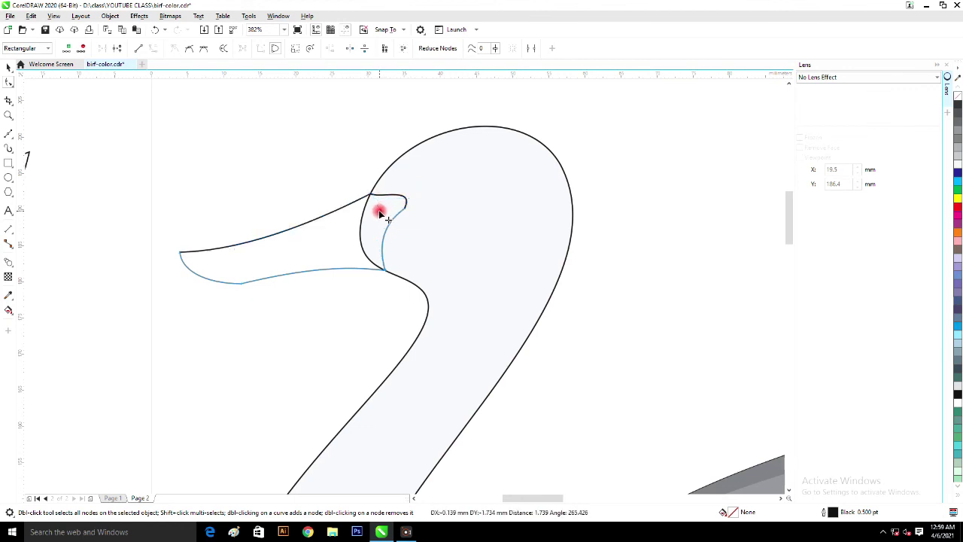
{"action": "left_click", "coordinate": [184, 257]}
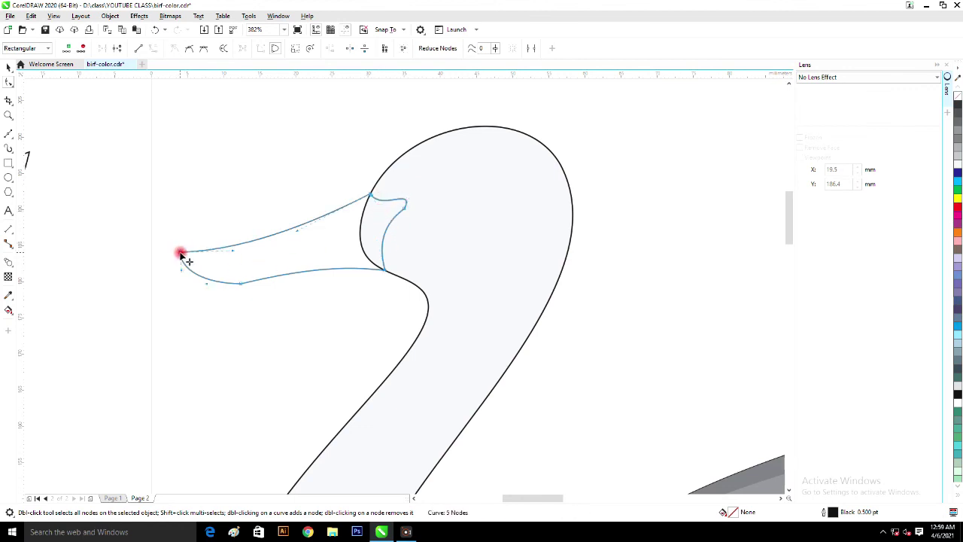
{"action": "mouse_move", "coordinate": [180, 272]}
{"action": "left_mouse_down"}
{"action": "mouse_move", "coordinate": [166, 264]}
{"action": "mouse_move", "coordinate": [178, 264]}
{"action": "left_mouse_up"}
- Fill the beak yellow, and make a copy in place tinted to orange (C0 M42 Y100 K0)
{"action": "key", "text": "space"}
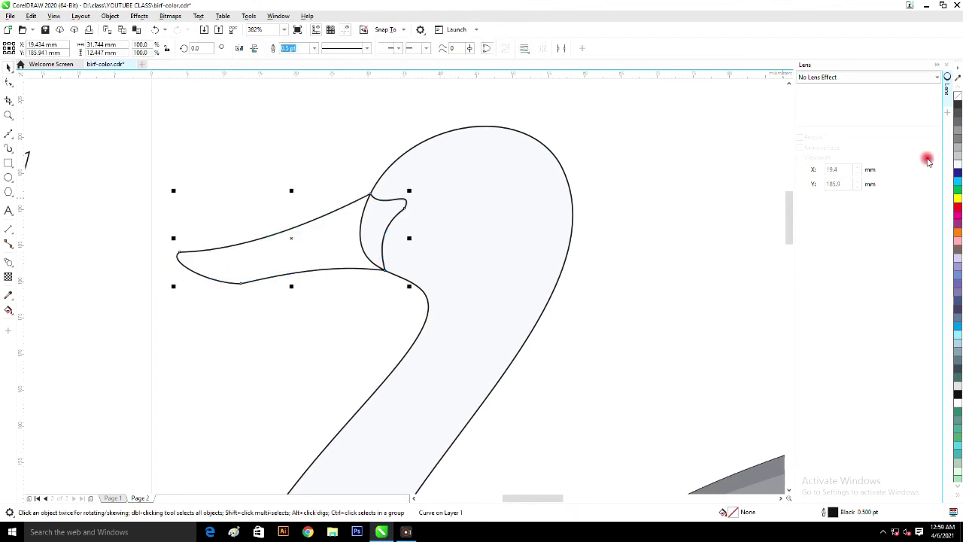
{"action": "left_click", "coordinate": [958, 201]}
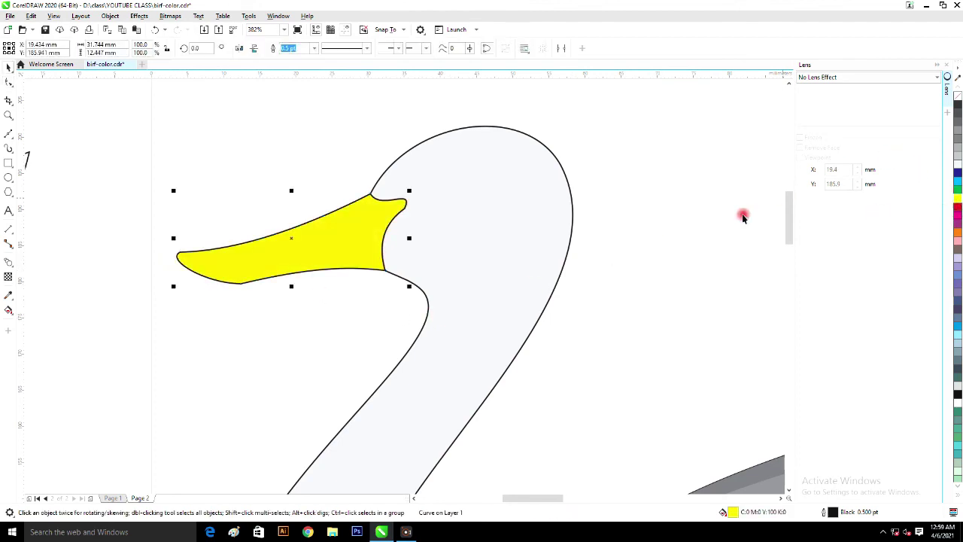
{"action": "left_click", "coordinate": [290, 156]}
{"action": "left_click", "coordinate": [305, 226]}
{"action": "left_click", "coordinate": [957, 210], "text": "ctrl"}
{"action": "left_click", "coordinate": [957, 210], "text": "ctrl"}
{"action": "left_click", "coordinate": [958, 209], "text": "ctrl"}
- Reshape the orange beak copy into lower-half shading by deleting its top rear node and curving the upper edge downward, and remove its outline
{"action": "left_click", "coordinate": [7, 83]}
{"action": "left_click_drag", "start_coordinate": [355, 180], "coordinate": [383, 212]}
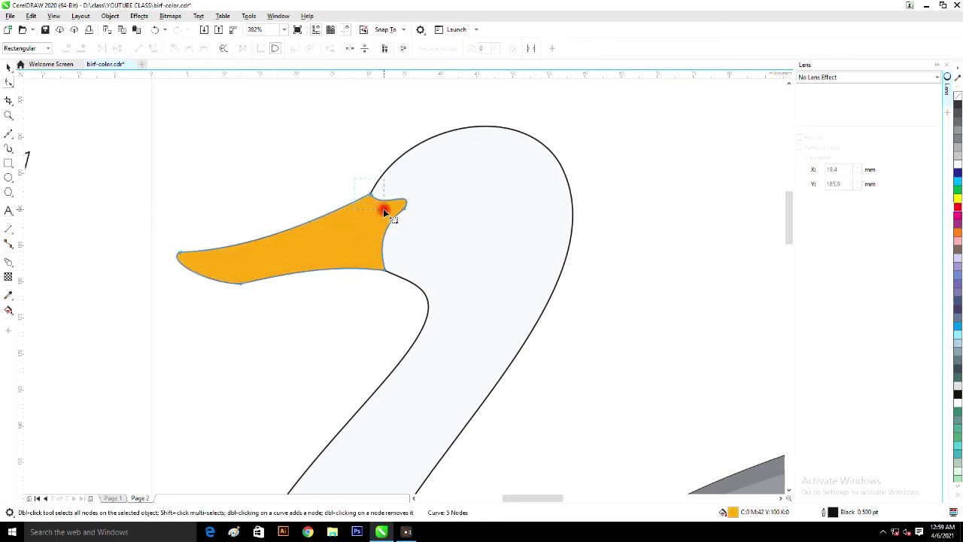
{"action": "key", "text": "Delete"}
{"action": "double_click", "coordinate": [384, 210]}
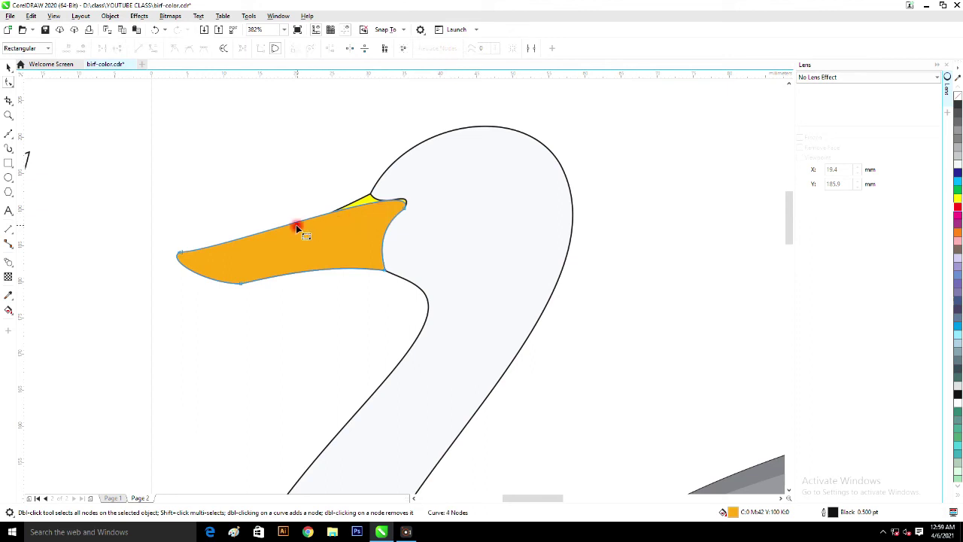
{"action": "left_click_drag", "start_coordinate": [287, 227], "coordinate": [280, 257]}
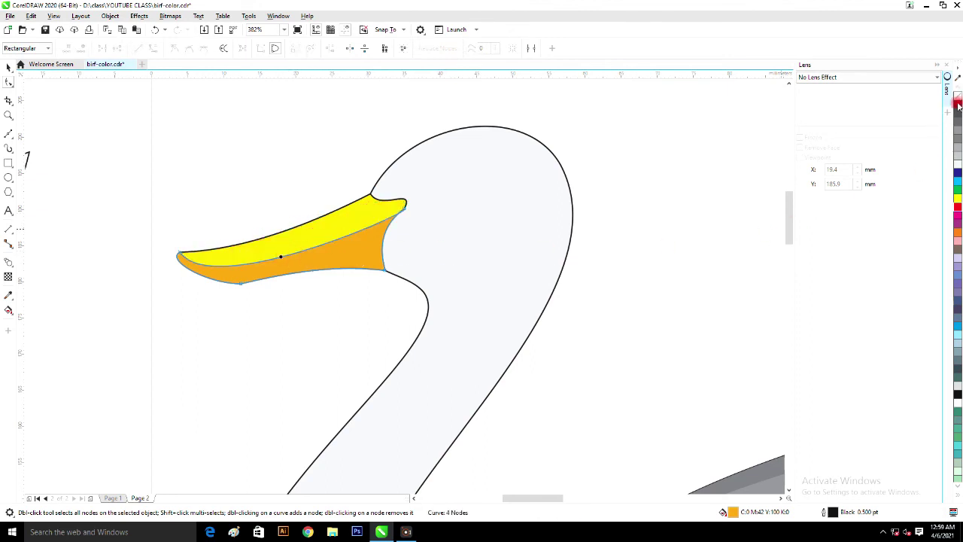
{"action": "right_click", "coordinate": [958, 96]}
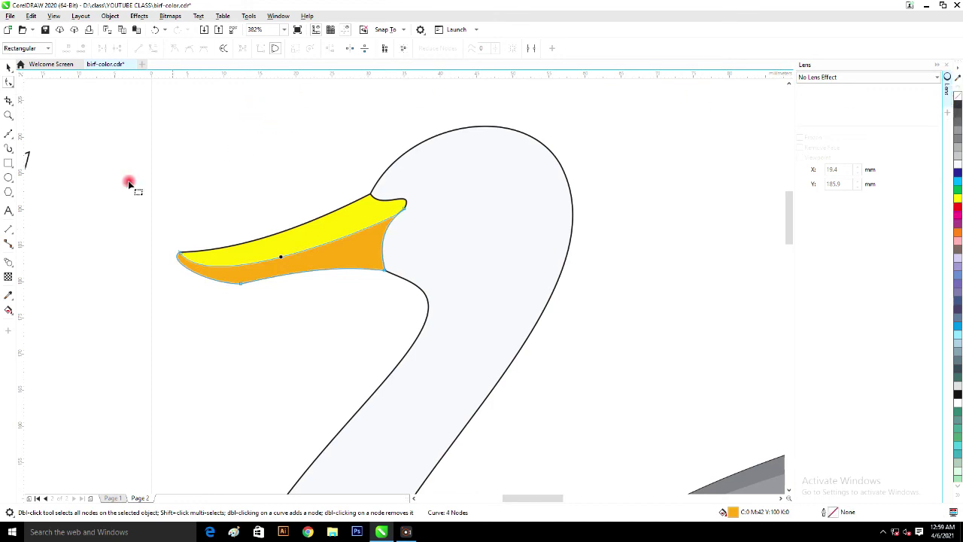
- Draw an eye circle about 6.6 mm in diameter on the swan's head behind the beak and fill it red
{"action": "left_click", "coordinate": [9, 177]}
{"action": "left_click_drag", "start_coordinate": [438, 161], "coordinate": [498, 204]}
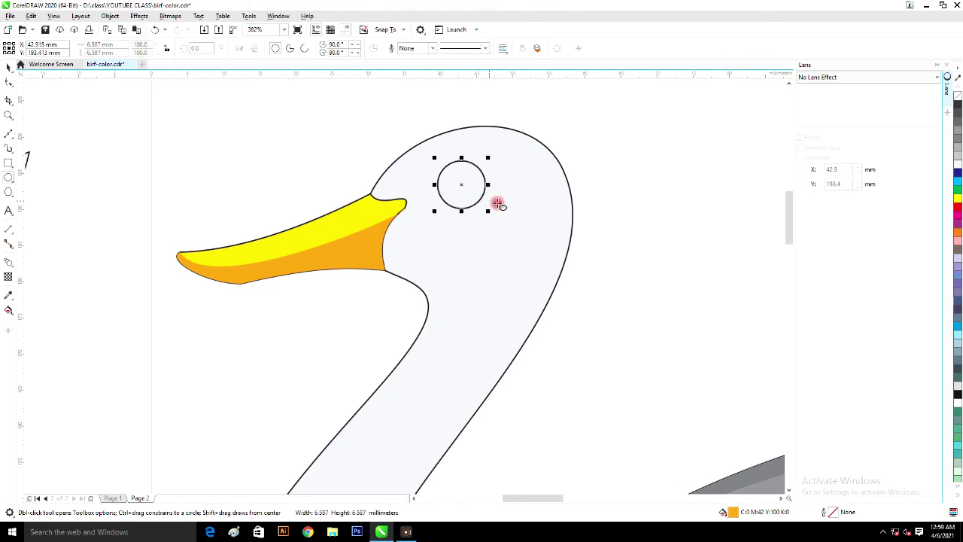
{"action": "left_click", "coordinate": [959, 213]}
- Add smaller concentric yellow and dark blue circles inside the red eye circle, and enlarge the whole eye to about 7.4 mm
{"action": "key", "text": "space"}
{"action": "left_click_drag", "start_coordinate": [489, 211], "coordinate": [477, 207]}
{"action": "left_click", "coordinate": [958, 199]}
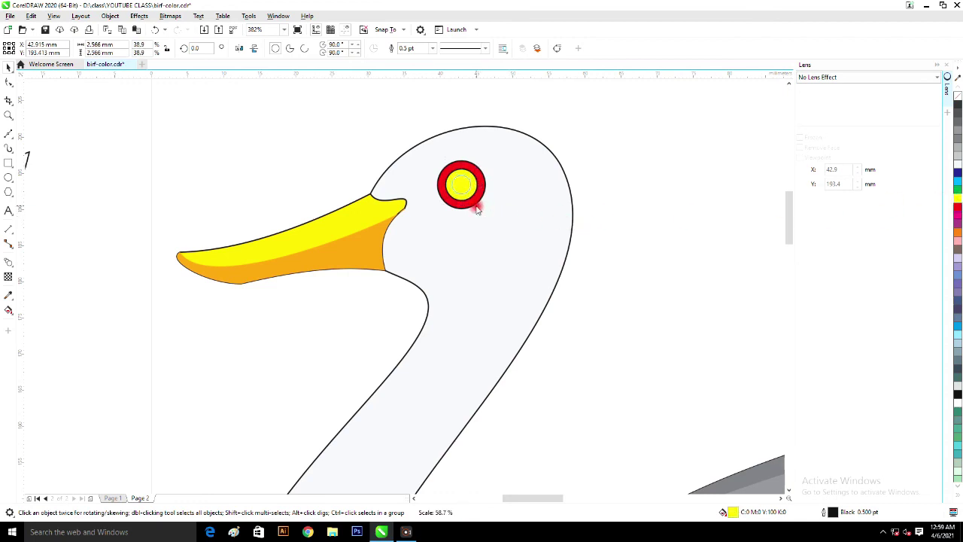
{"action": "left_click", "coordinate": [958, 178]}
{"action": "left_click_drag", "start_coordinate": [397, 120], "coordinate": [493, 199]}
{"action": "left_click_drag", "start_coordinate": [481, 207], "coordinate": [477, 208]}
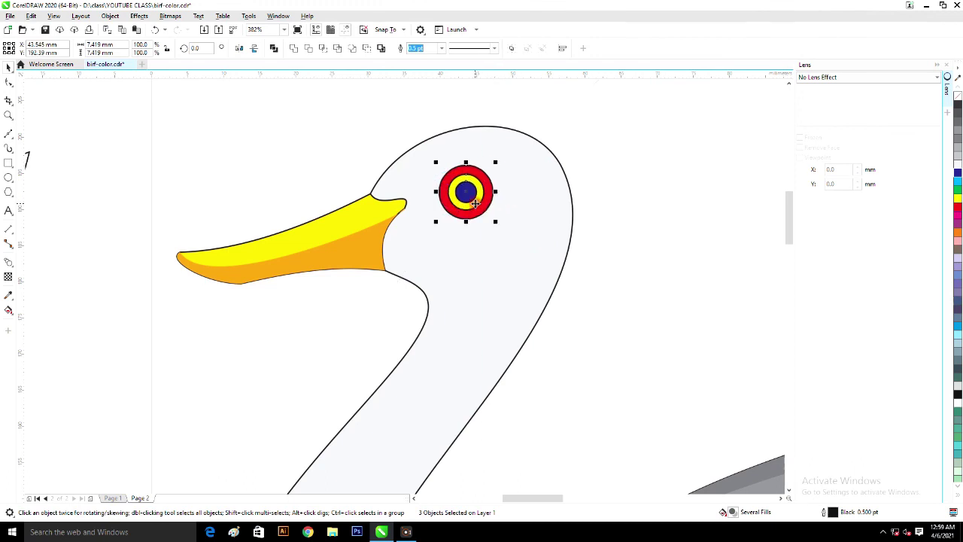
- Group all parts of the colored swan and center the group on the page
{"action": "scroll", "coordinate": [623, 253], "scroll_direction": "down", "scroll_amount": 3}
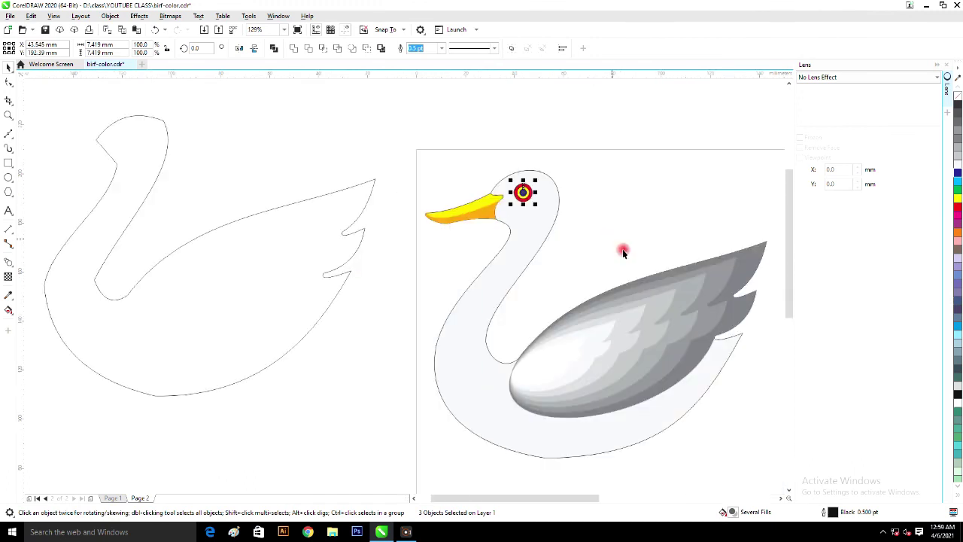
{"action": "scroll", "coordinate": [648, 293], "scroll_direction": "down", "scroll_amount": 1}
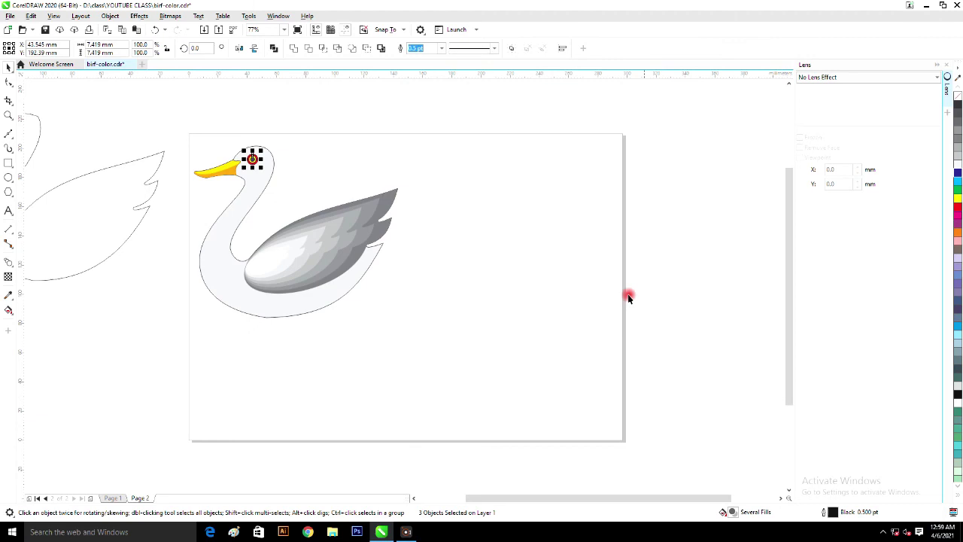
{"action": "left_click_drag", "start_coordinate": [172, 114], "coordinate": [444, 370]}
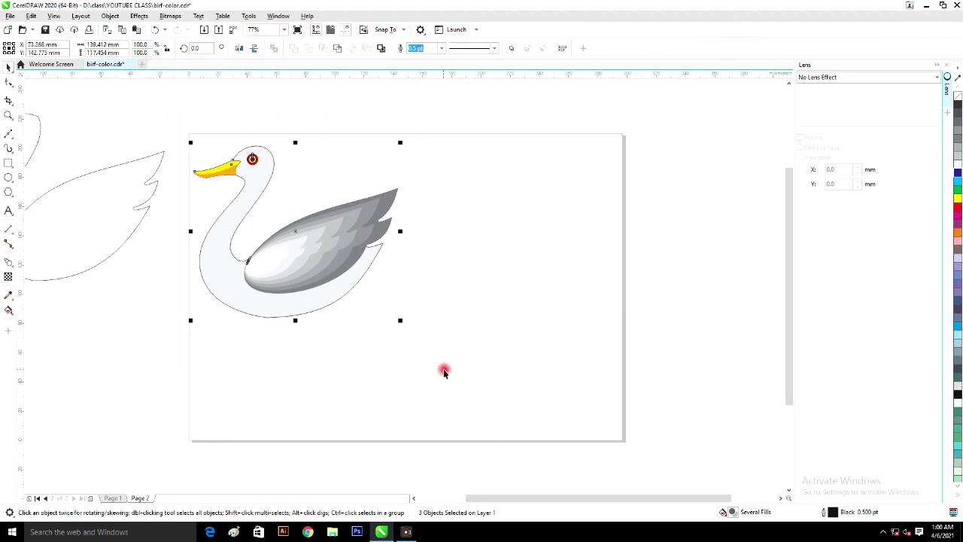
{"action": "key", "text": "ctrl+g"}
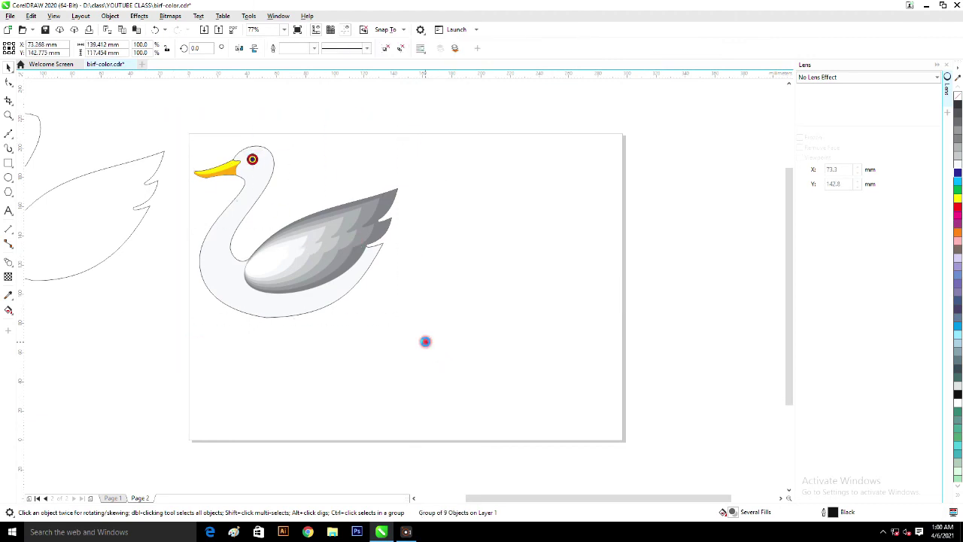
{"action": "key", "text": "p"}
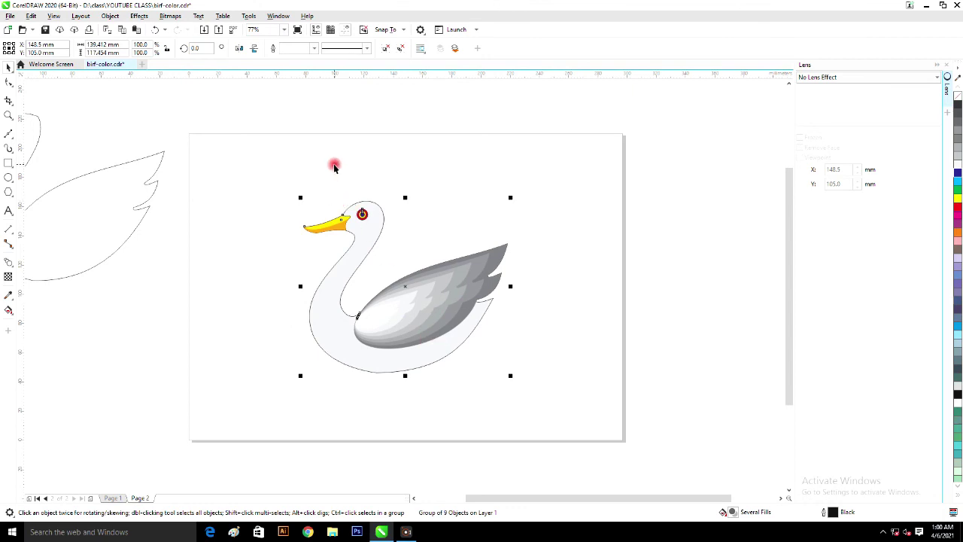
{"action": "left_click", "coordinate": [335, 164]}
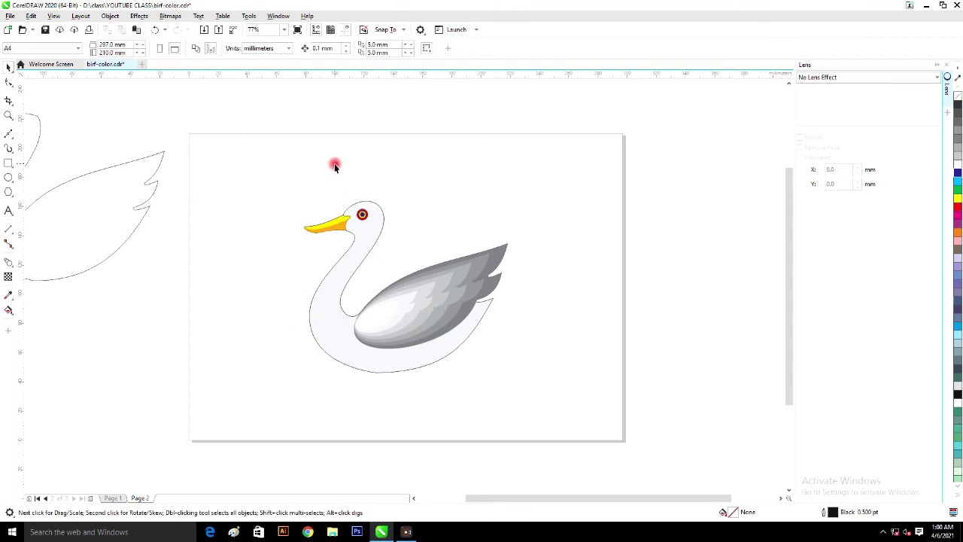